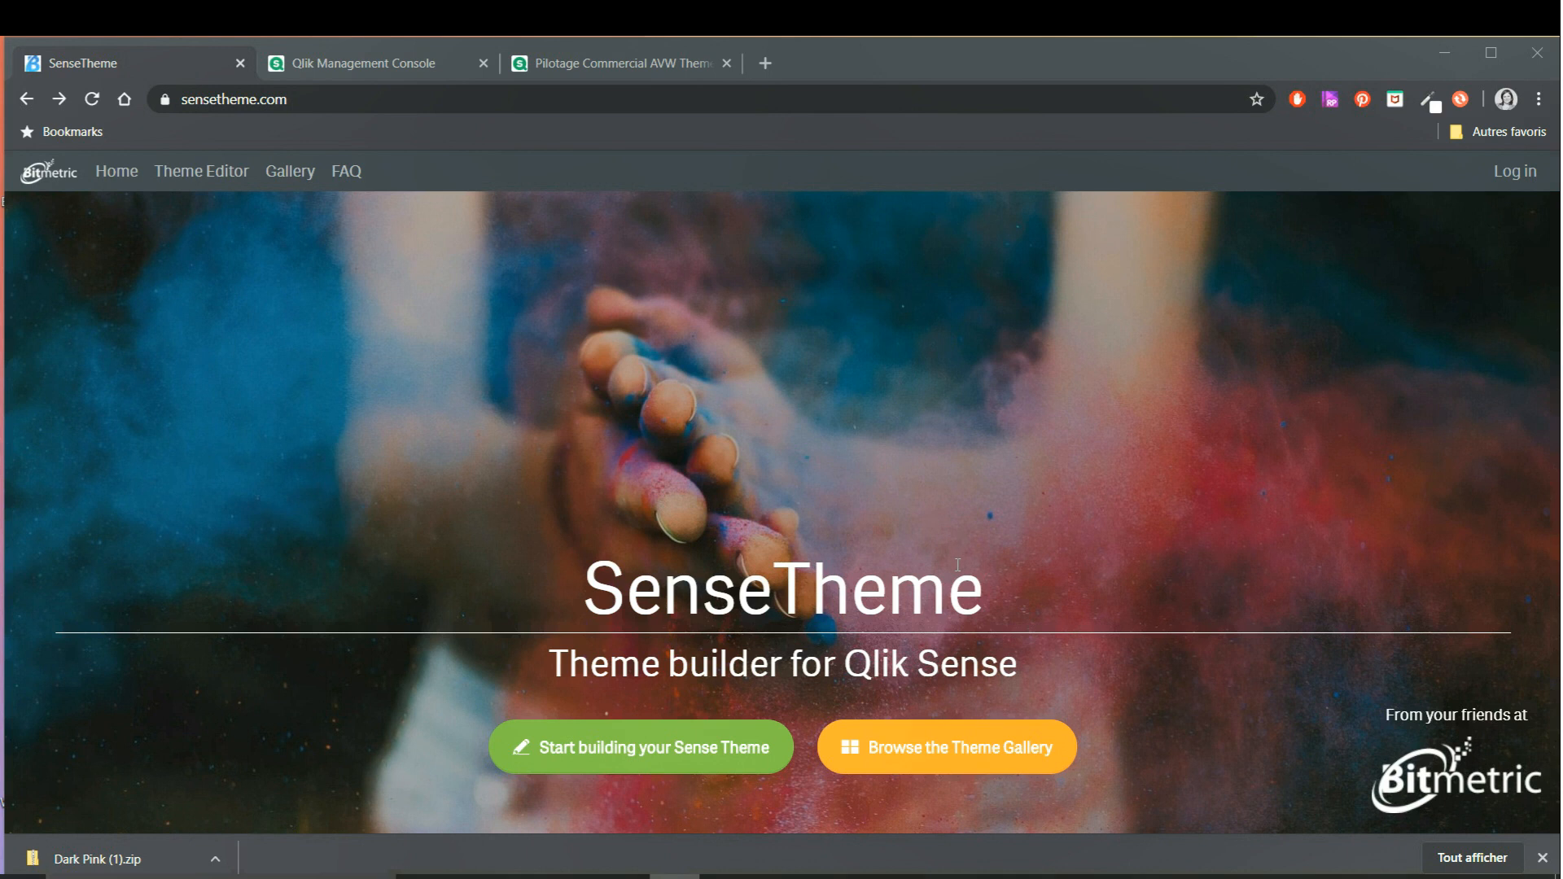
Browse the theme gallery and open the Dark Pink theme for customization
{"action": "left_click", "coordinate": [957, 772]}
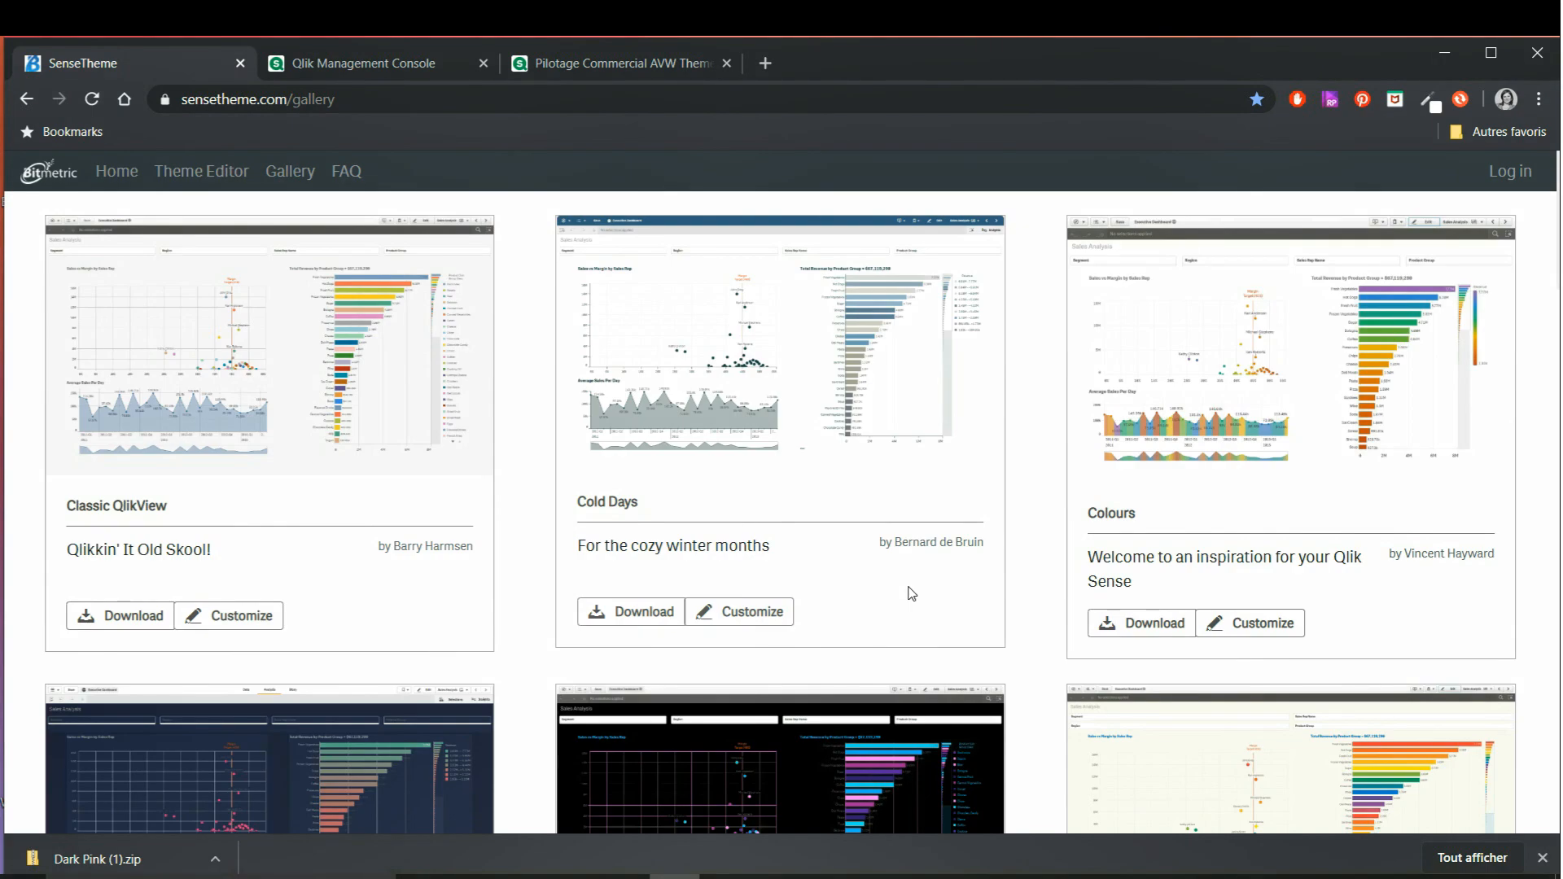
{"action": "scroll", "coordinate": [907, 587], "scroll_direction": "down", "scroll_amount": 4}
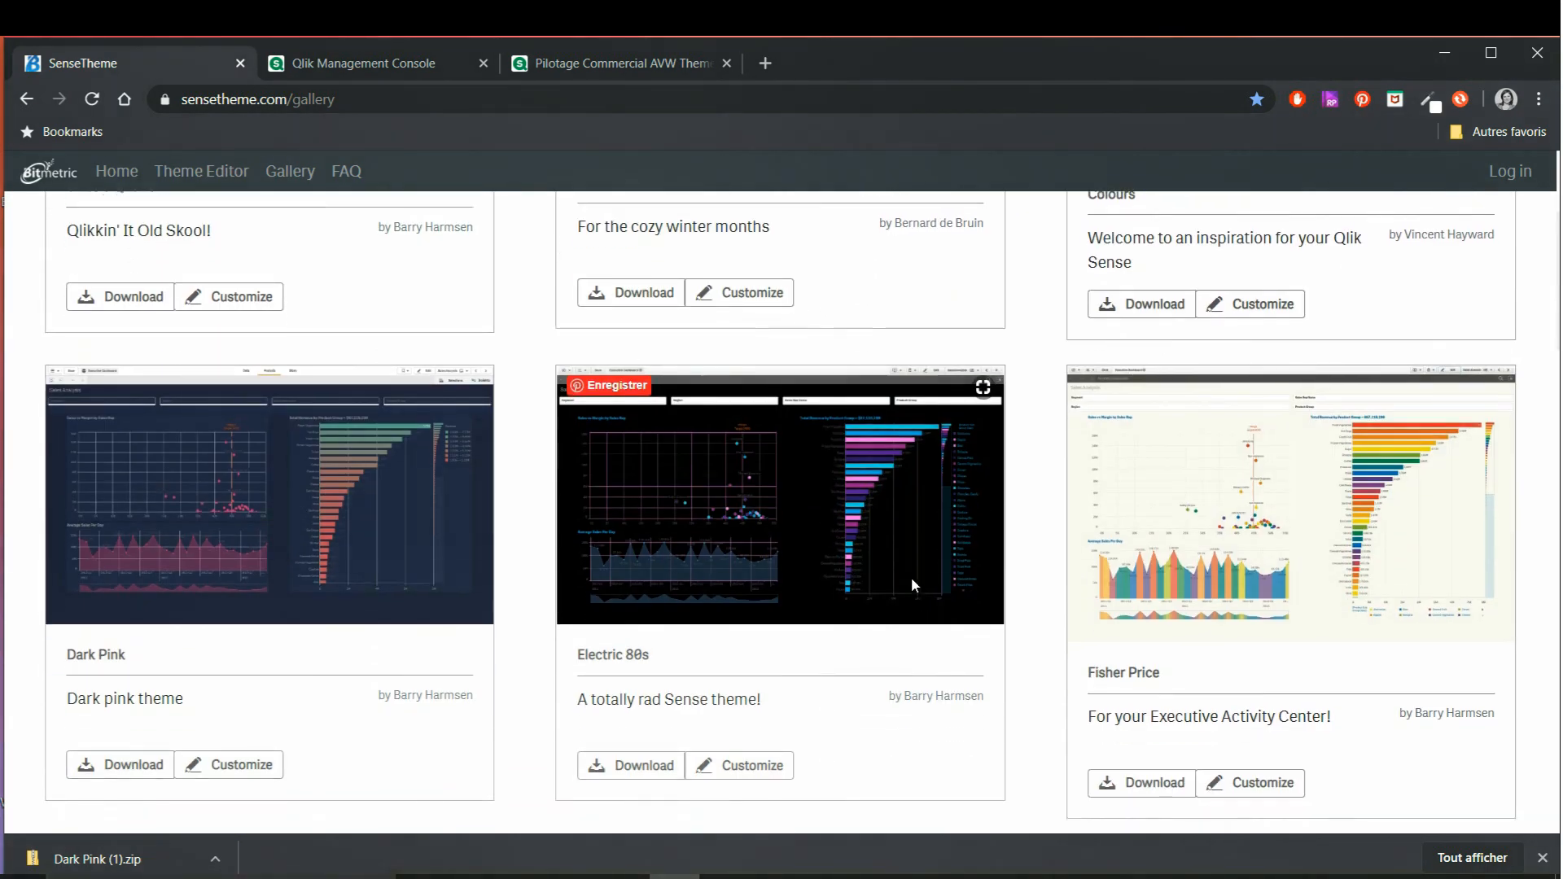
{"action": "scroll", "coordinate": [910, 578], "scroll_direction": "down", "scroll_amount": 4}
{"action": "scroll", "coordinate": [912, 581], "scroll_direction": "up", "scroll_amount": 3}
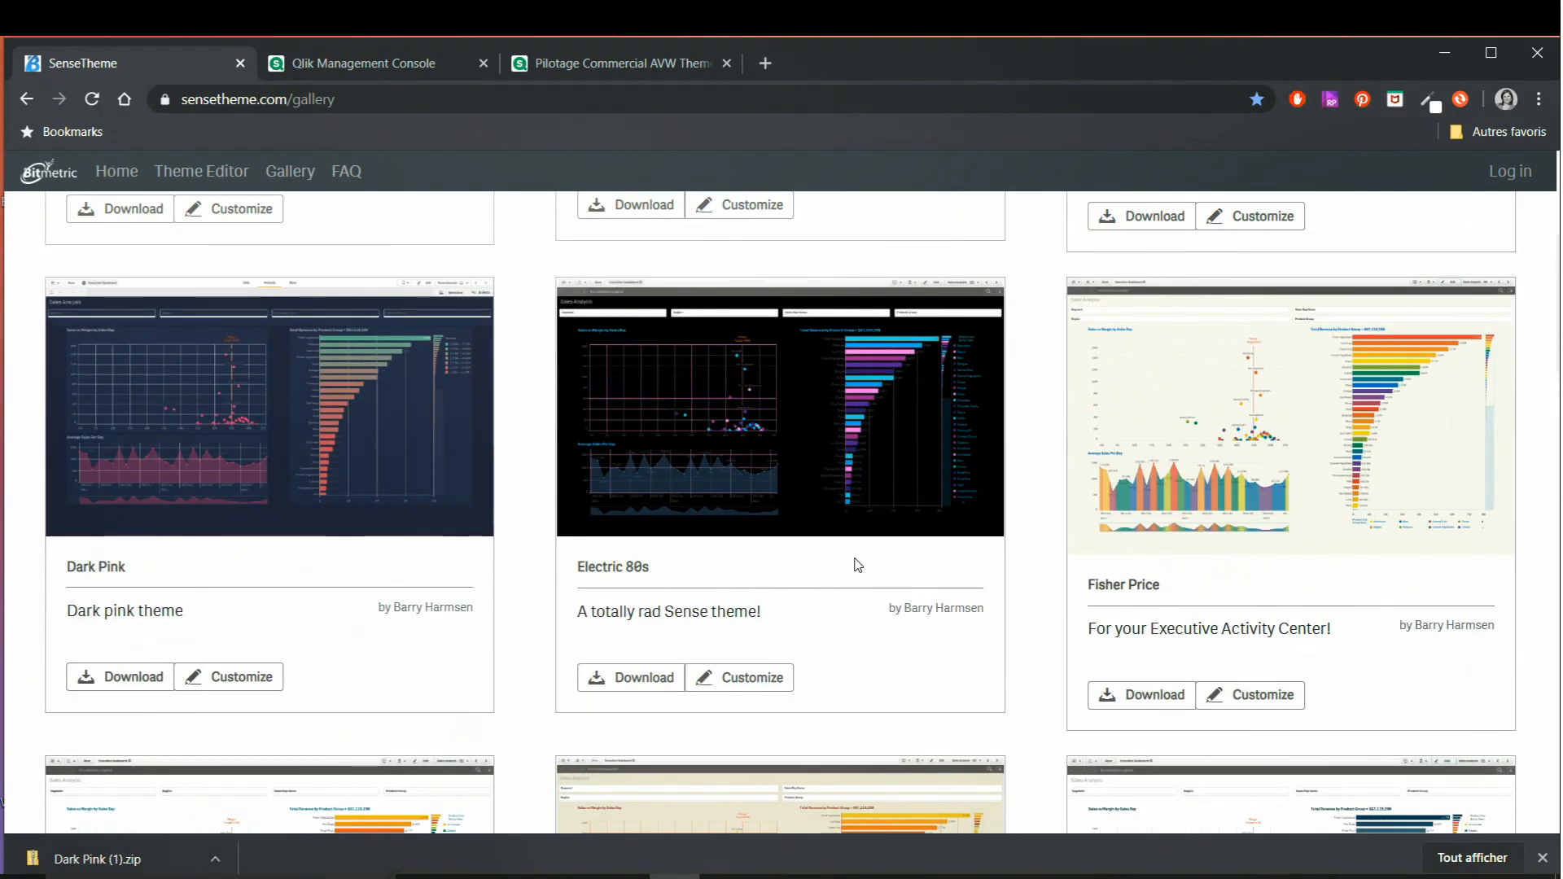
{"action": "left_click", "coordinate": [254, 691]}
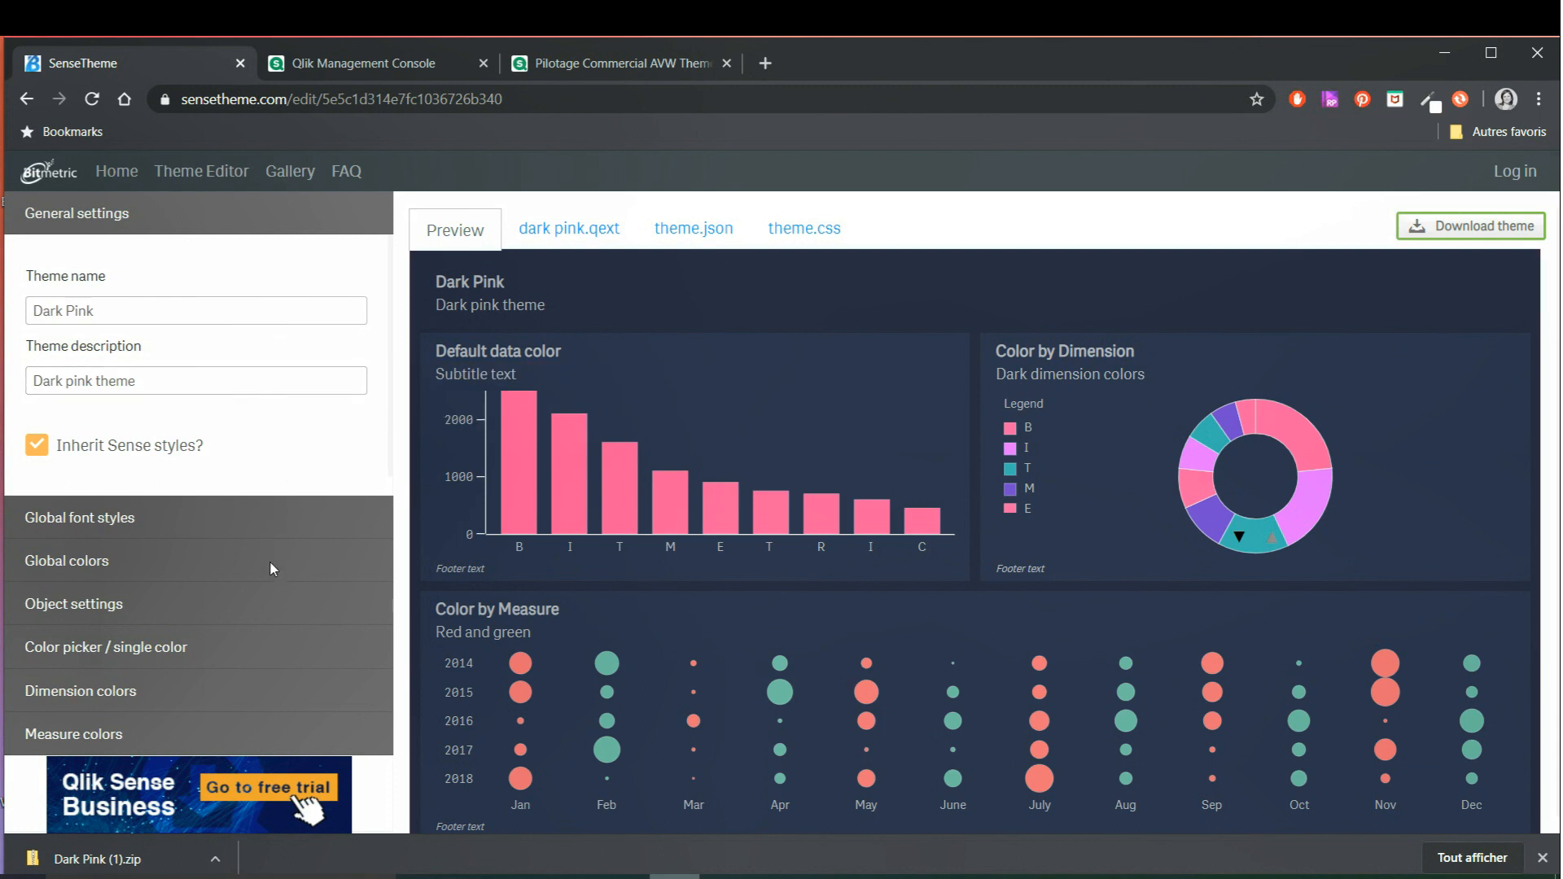
In the global font styles, set the title's font size to 18 px and its font color to #0080c0
{"action": "left_click", "coordinate": [50, 521]}
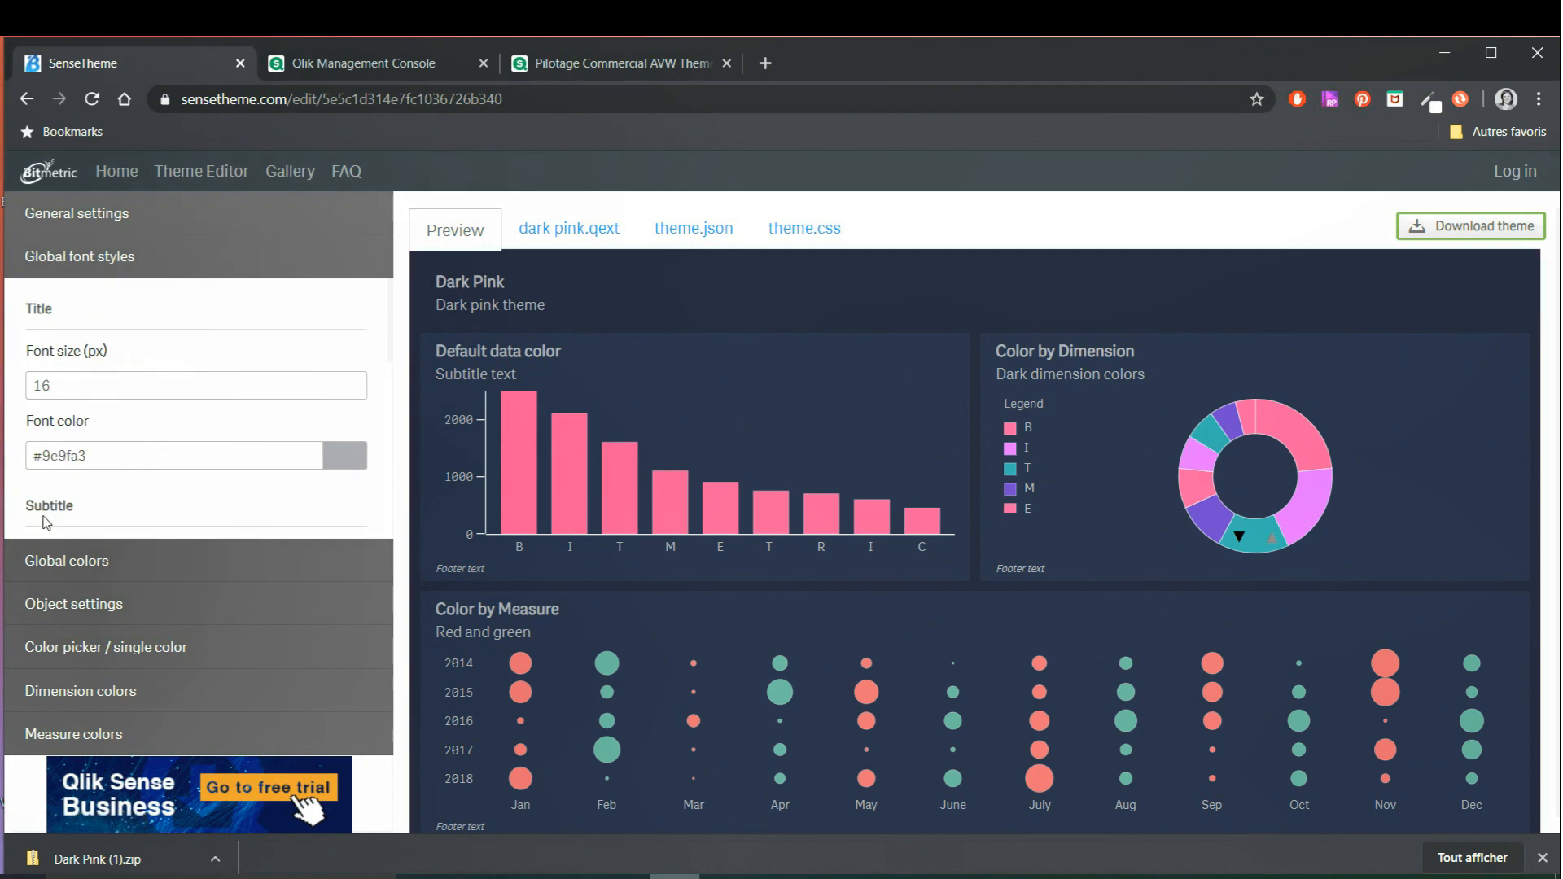
{"action": "left_click", "coordinate": [133, 388]}
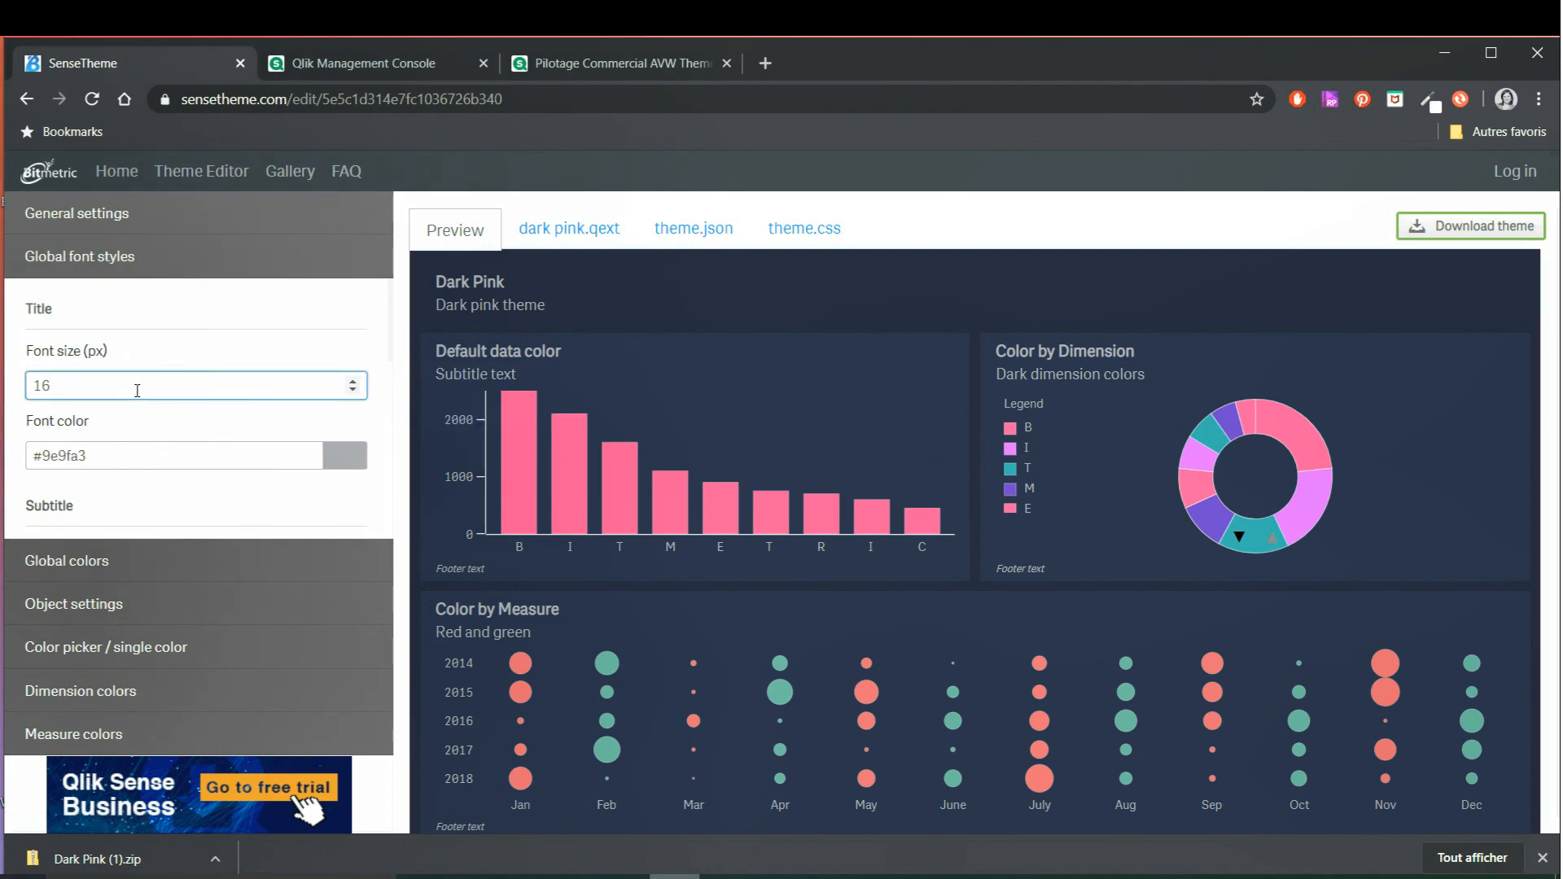
{"action": "key", "text": "BackSpace"}
{"action": "type", "text": "8"}
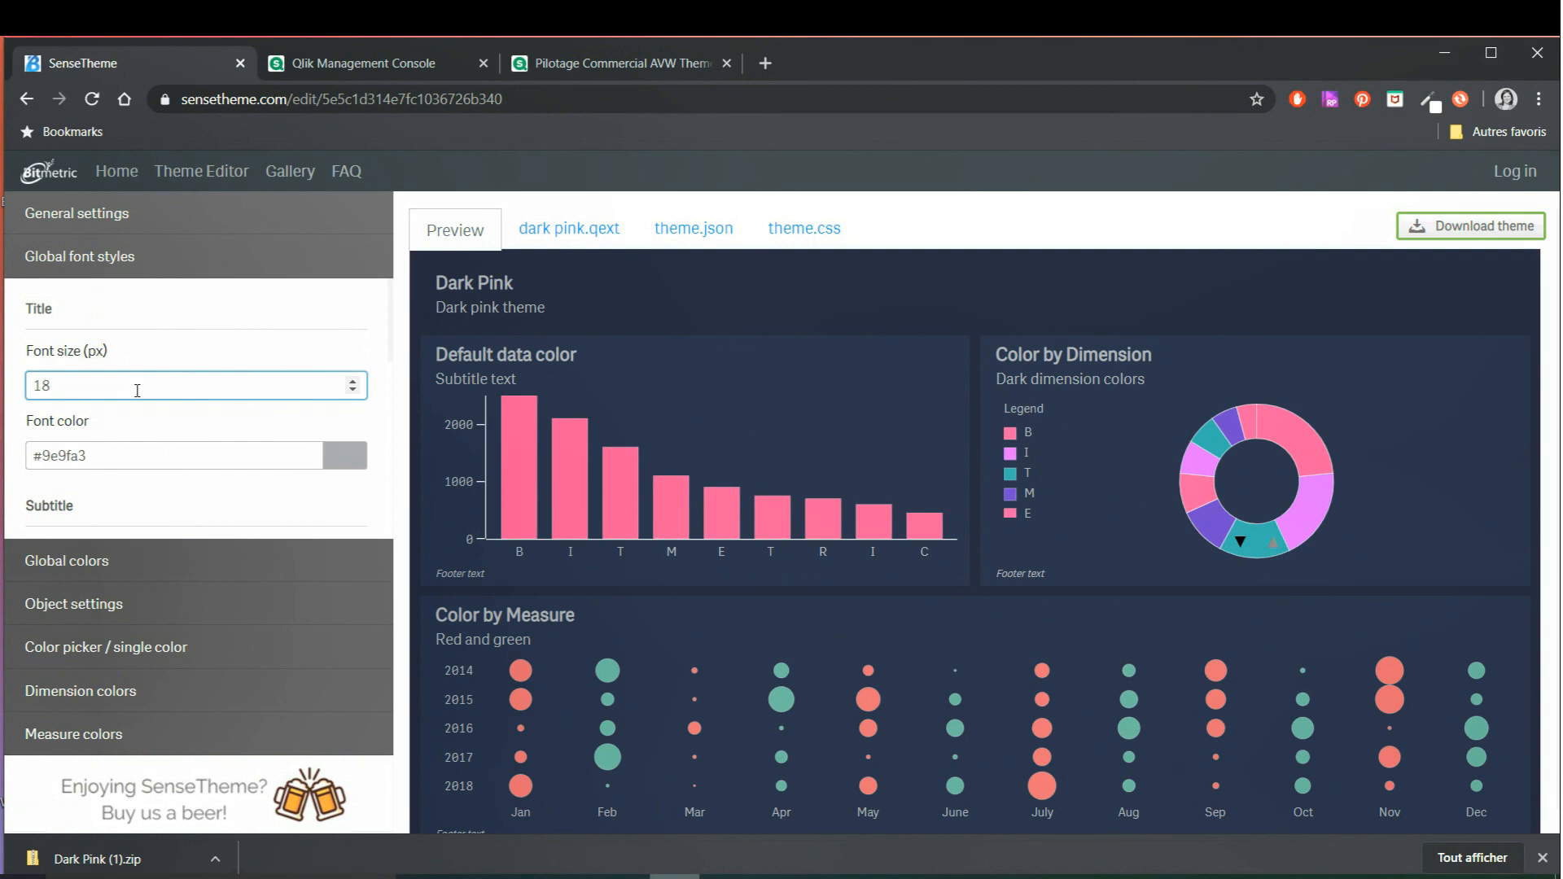
{"action": "left_click", "coordinate": [343, 455]}
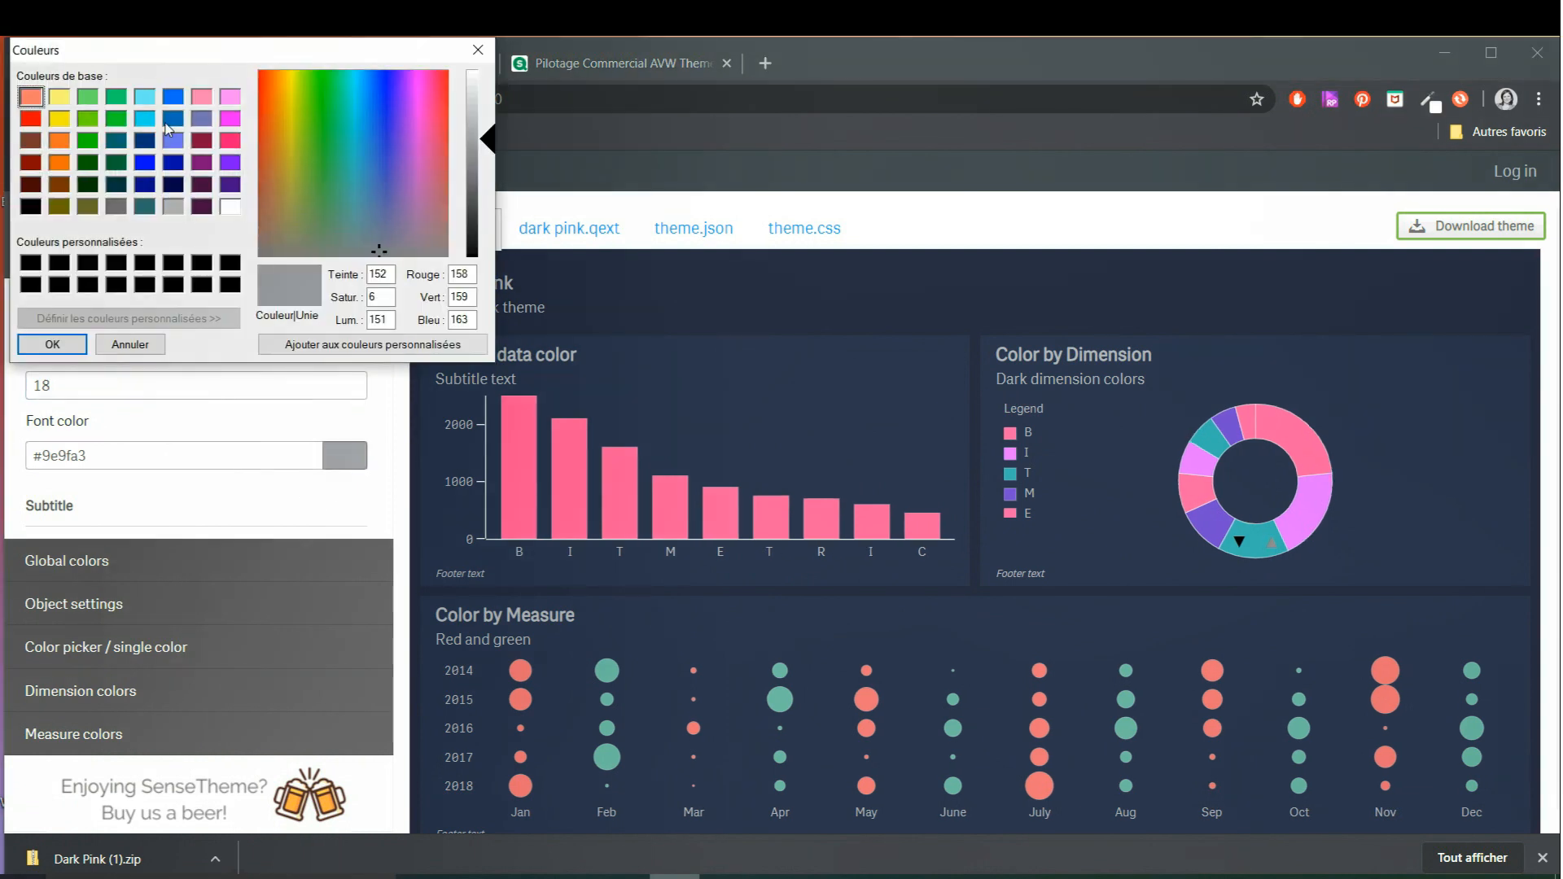
{"action": "left_click", "coordinate": [169, 123]}
{"action": "left_click", "coordinate": [52, 344]}
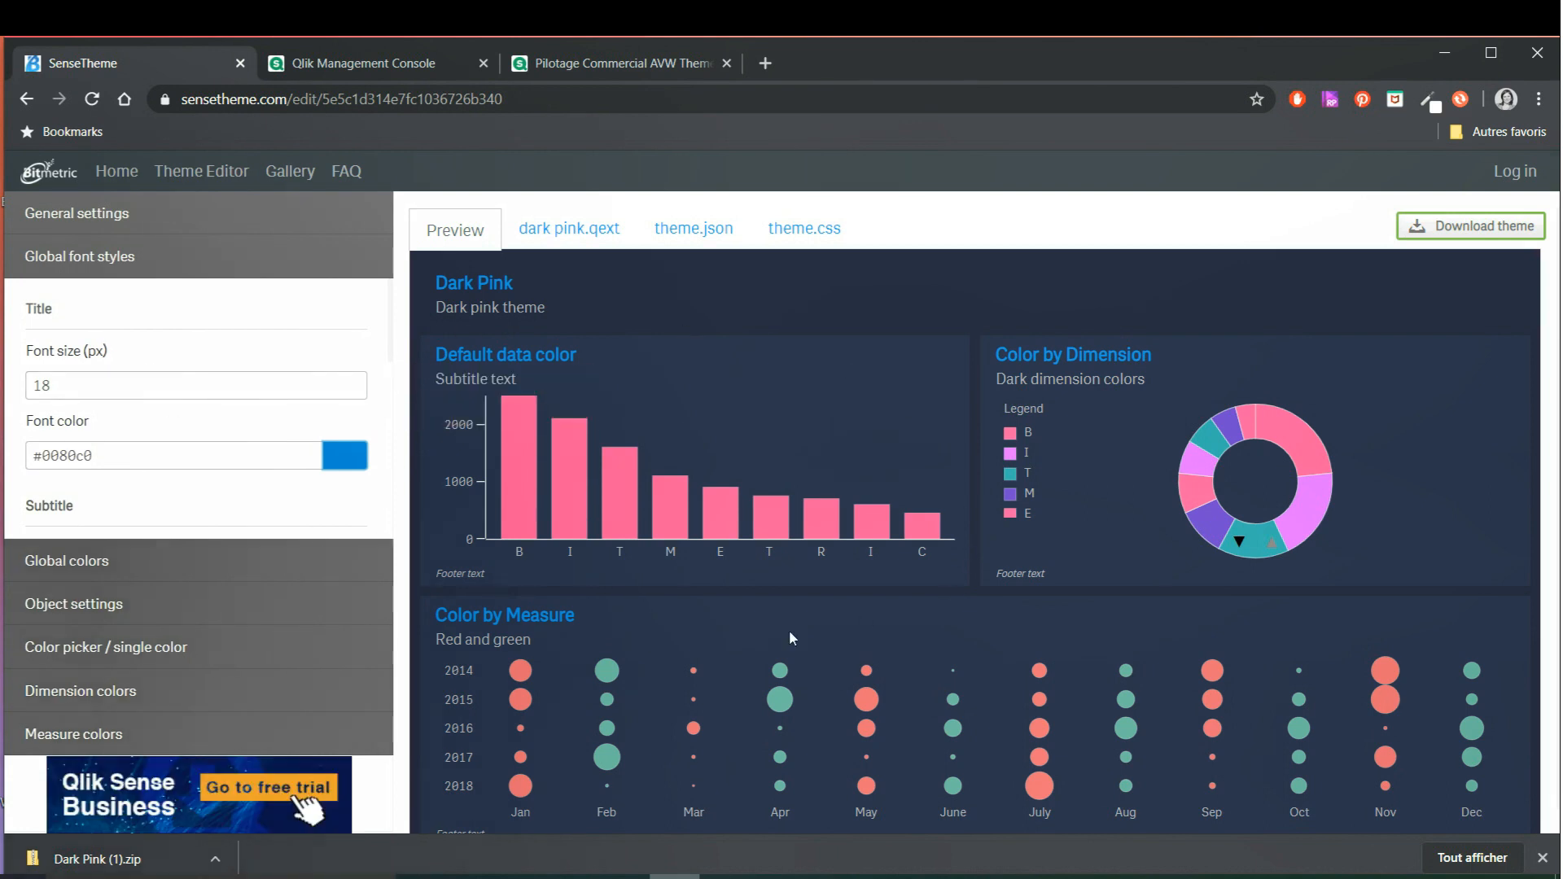
Change the default data color in the theme's global colors to blue #0080c0
{"action": "left_click", "coordinate": [79, 569]}
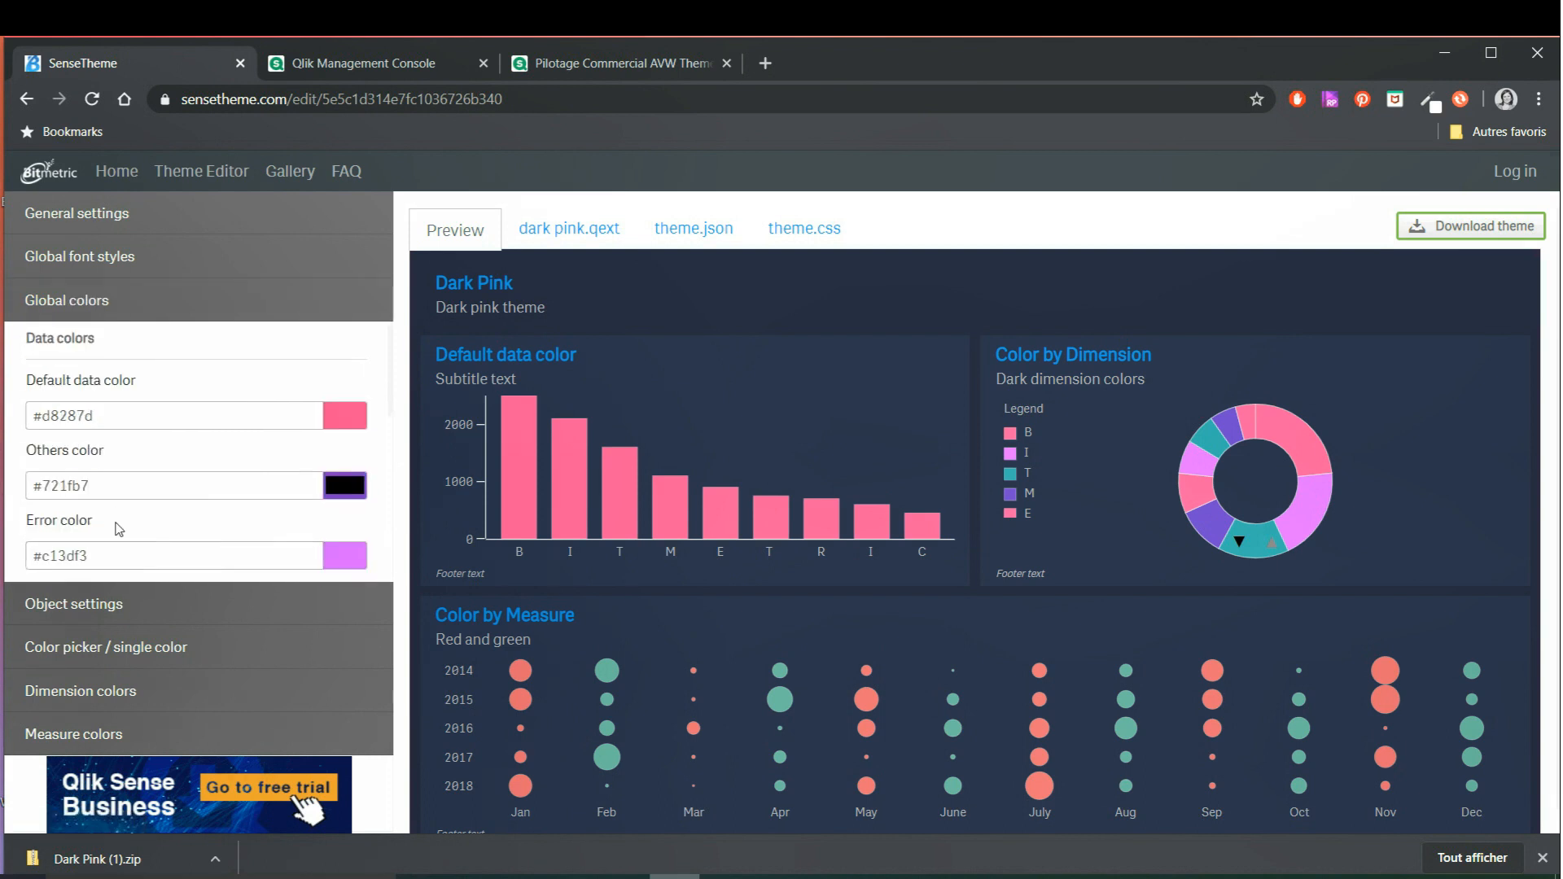
{"action": "scroll", "coordinate": [115, 516], "scroll_direction": "down", "scroll_amount": 3}
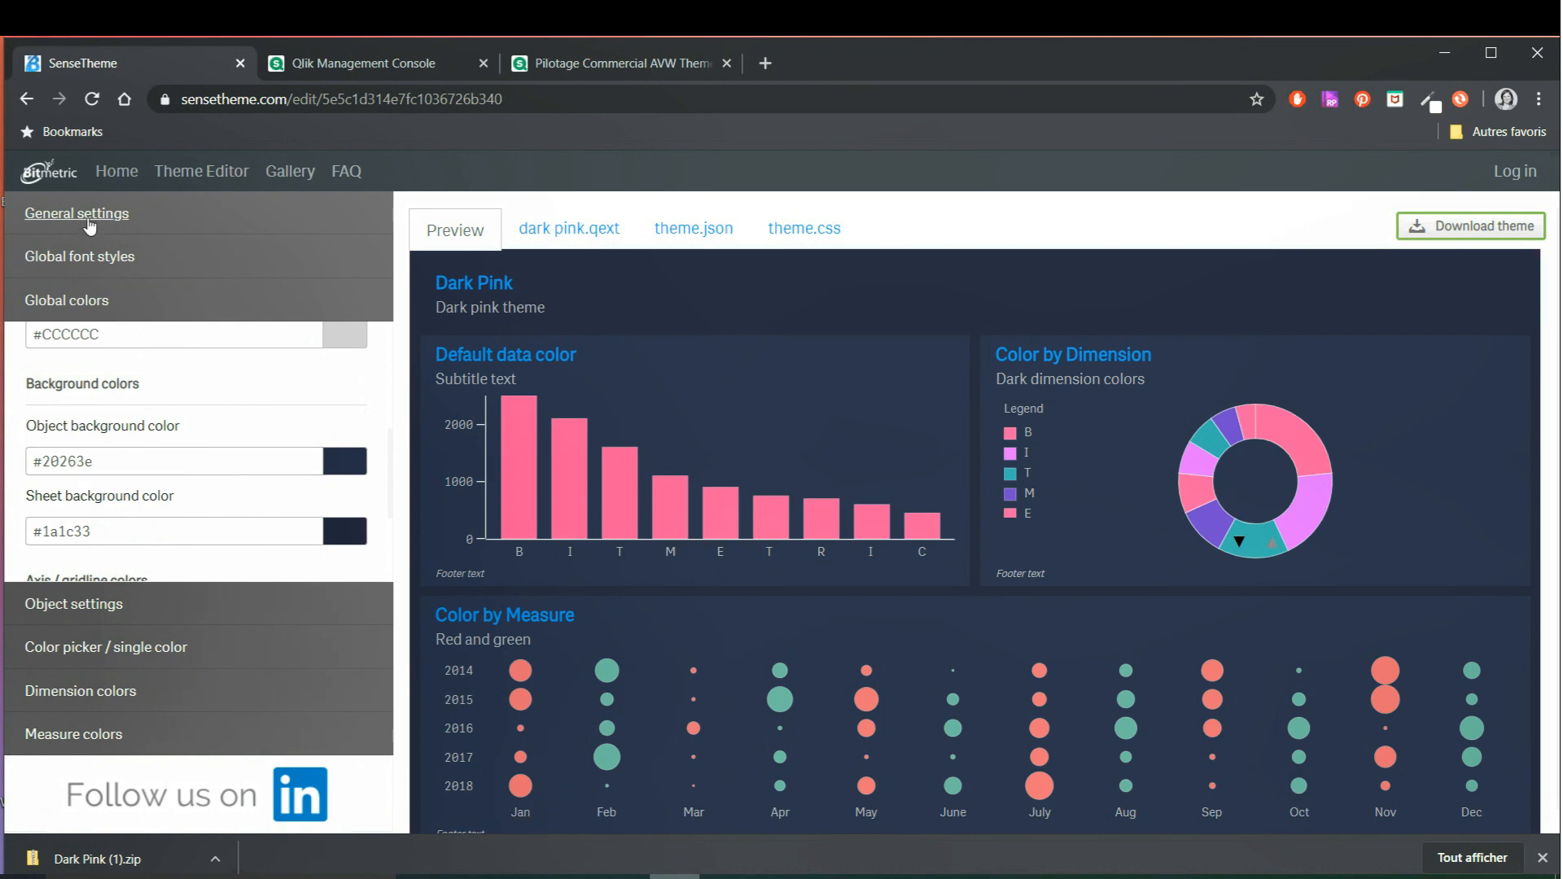
{"action": "scroll", "coordinate": [110, 411], "scroll_direction": "up", "scroll_amount": 4}
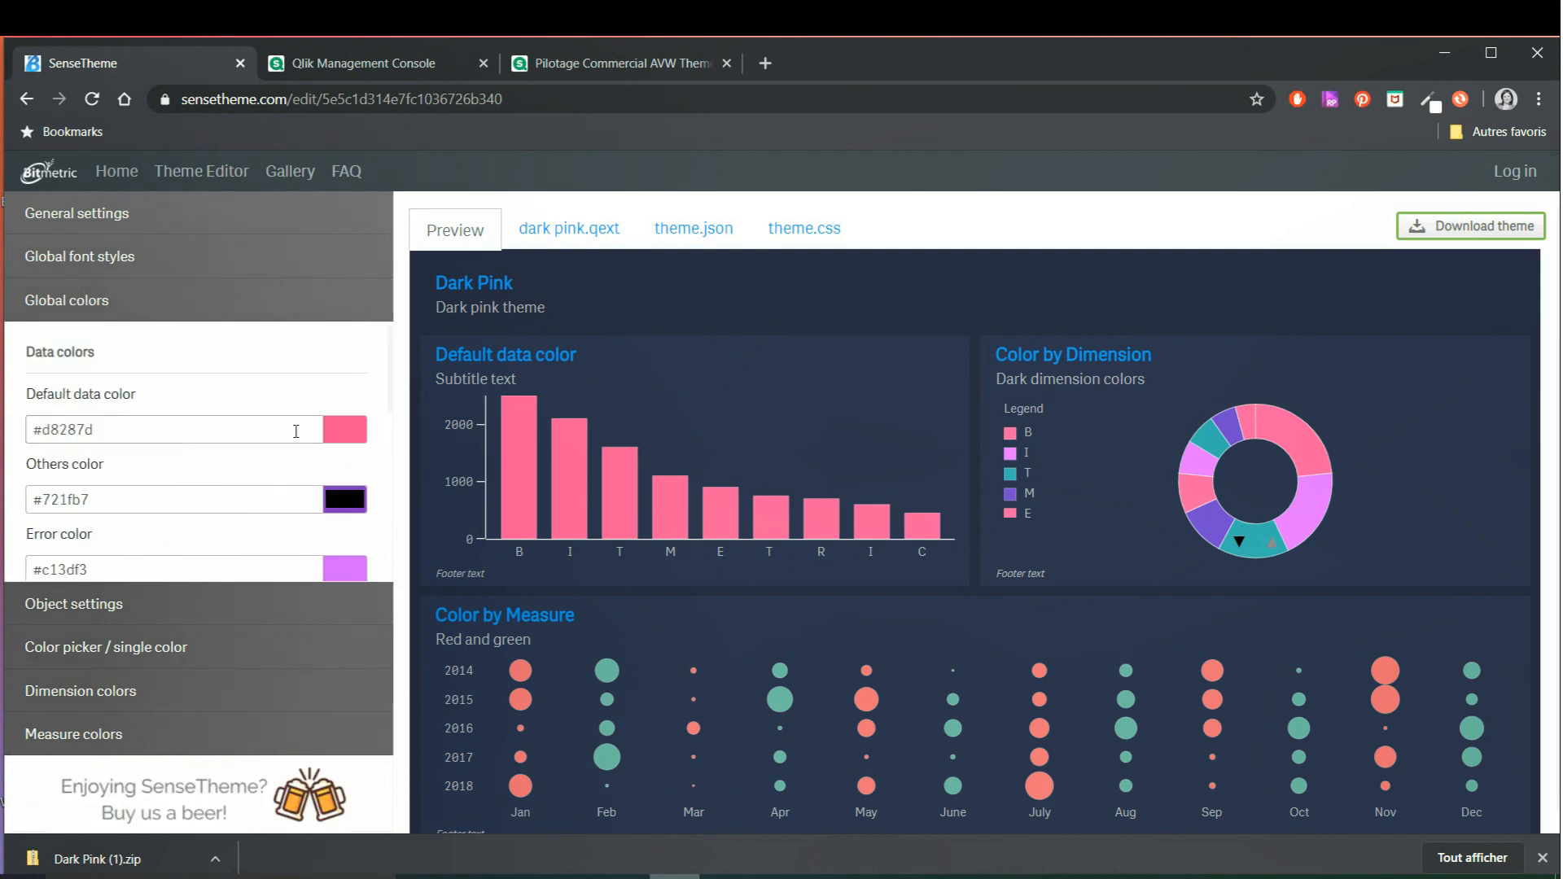
{"action": "left_click", "coordinate": [343, 431]}
{"action": "left_click", "coordinate": [170, 121]}
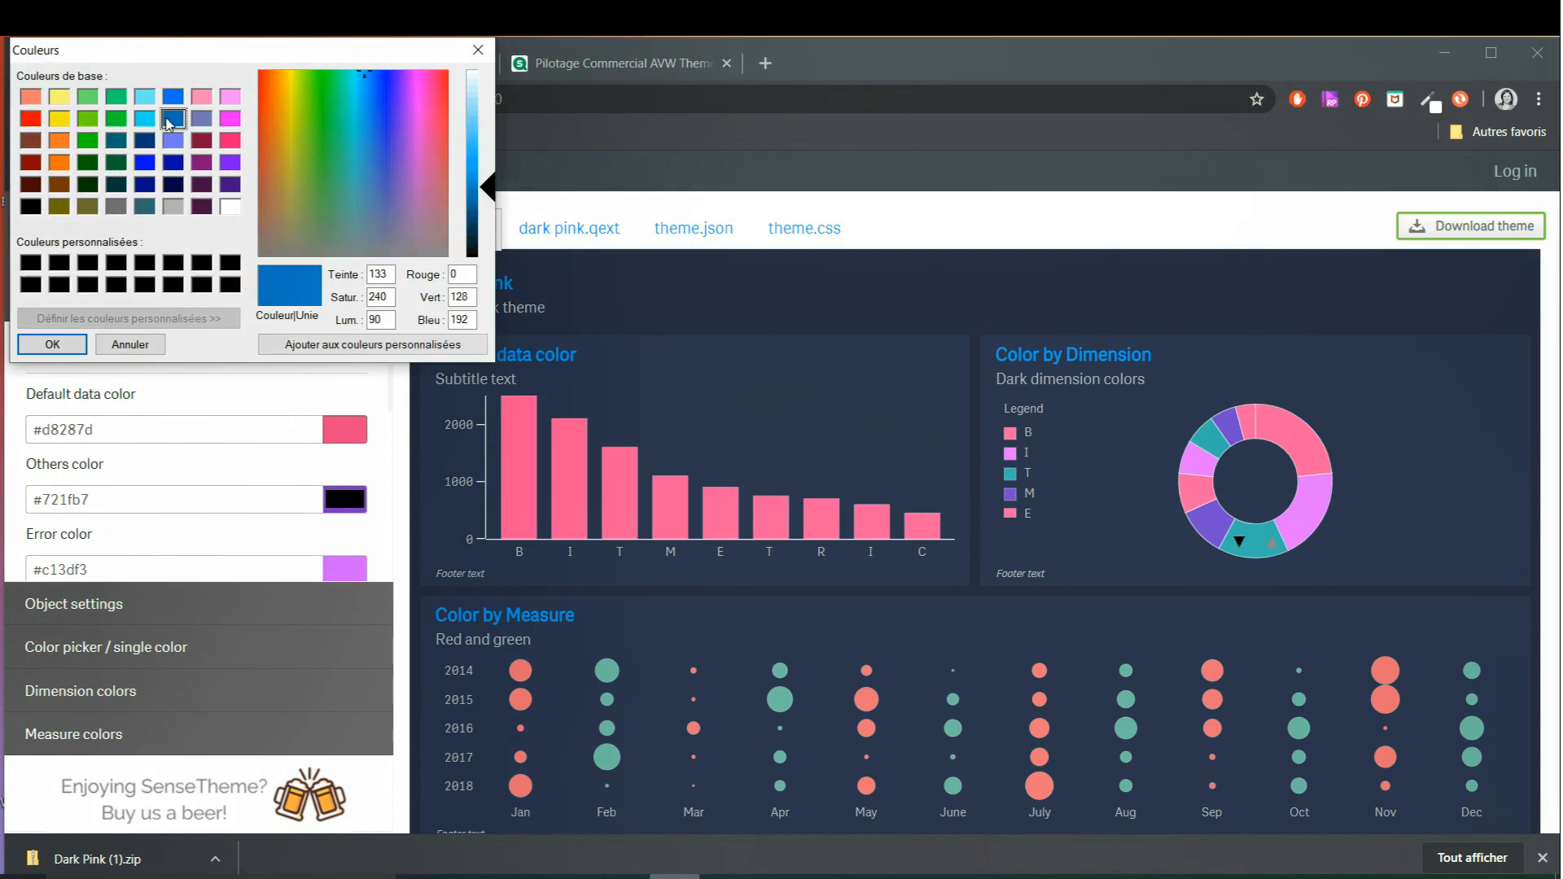
{"action": "left_click", "coordinate": [56, 344]}
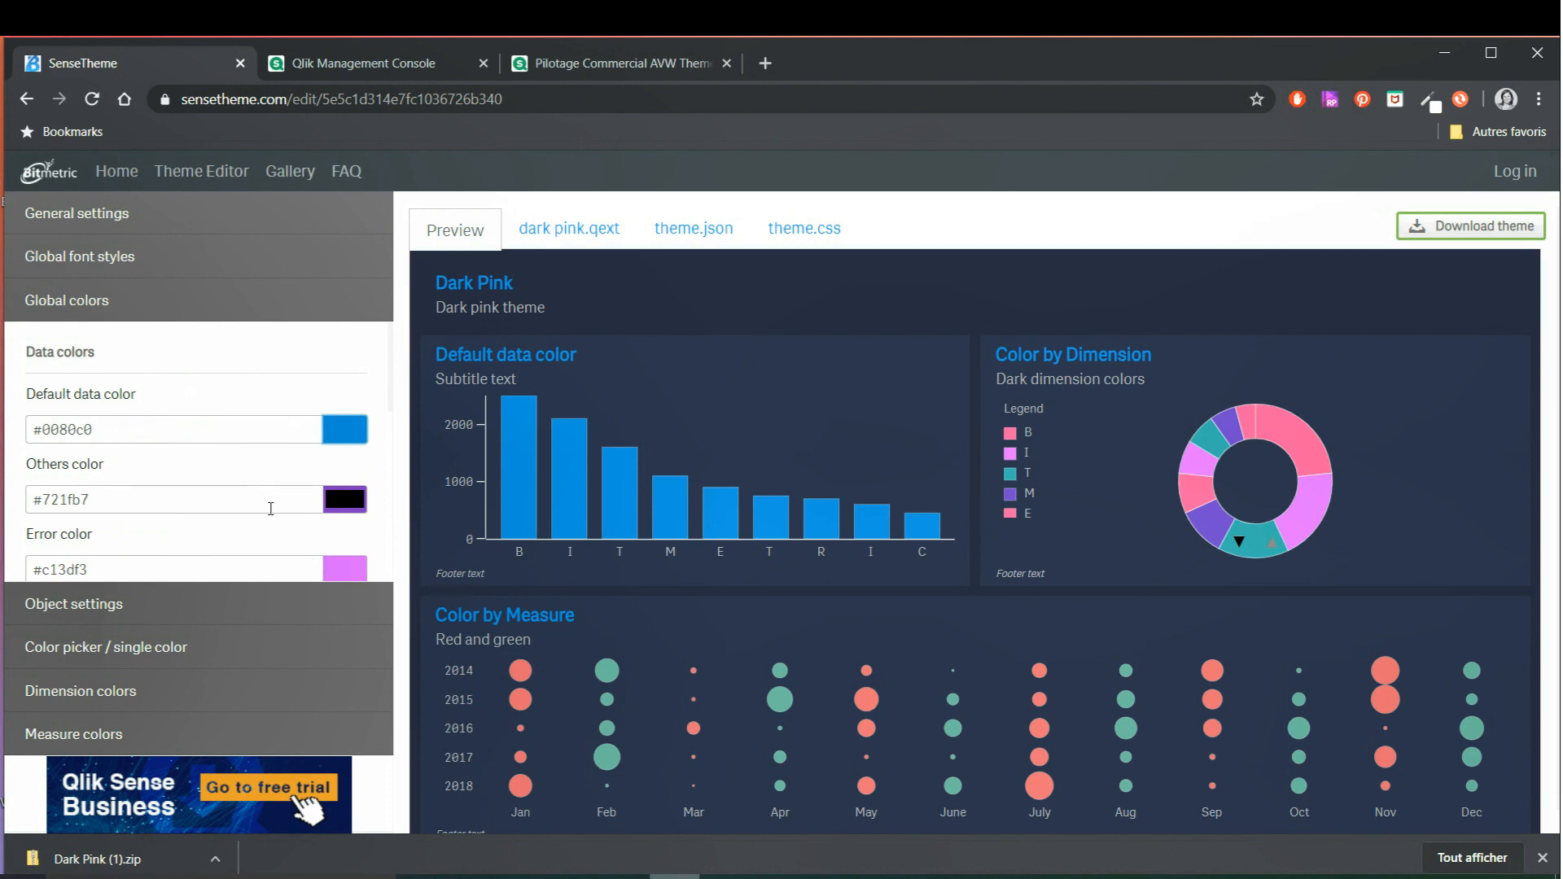
Replace the first color of the Dark dimension colors palette with #0080c0 and apply it
{"action": "left_click", "coordinate": [113, 701]}
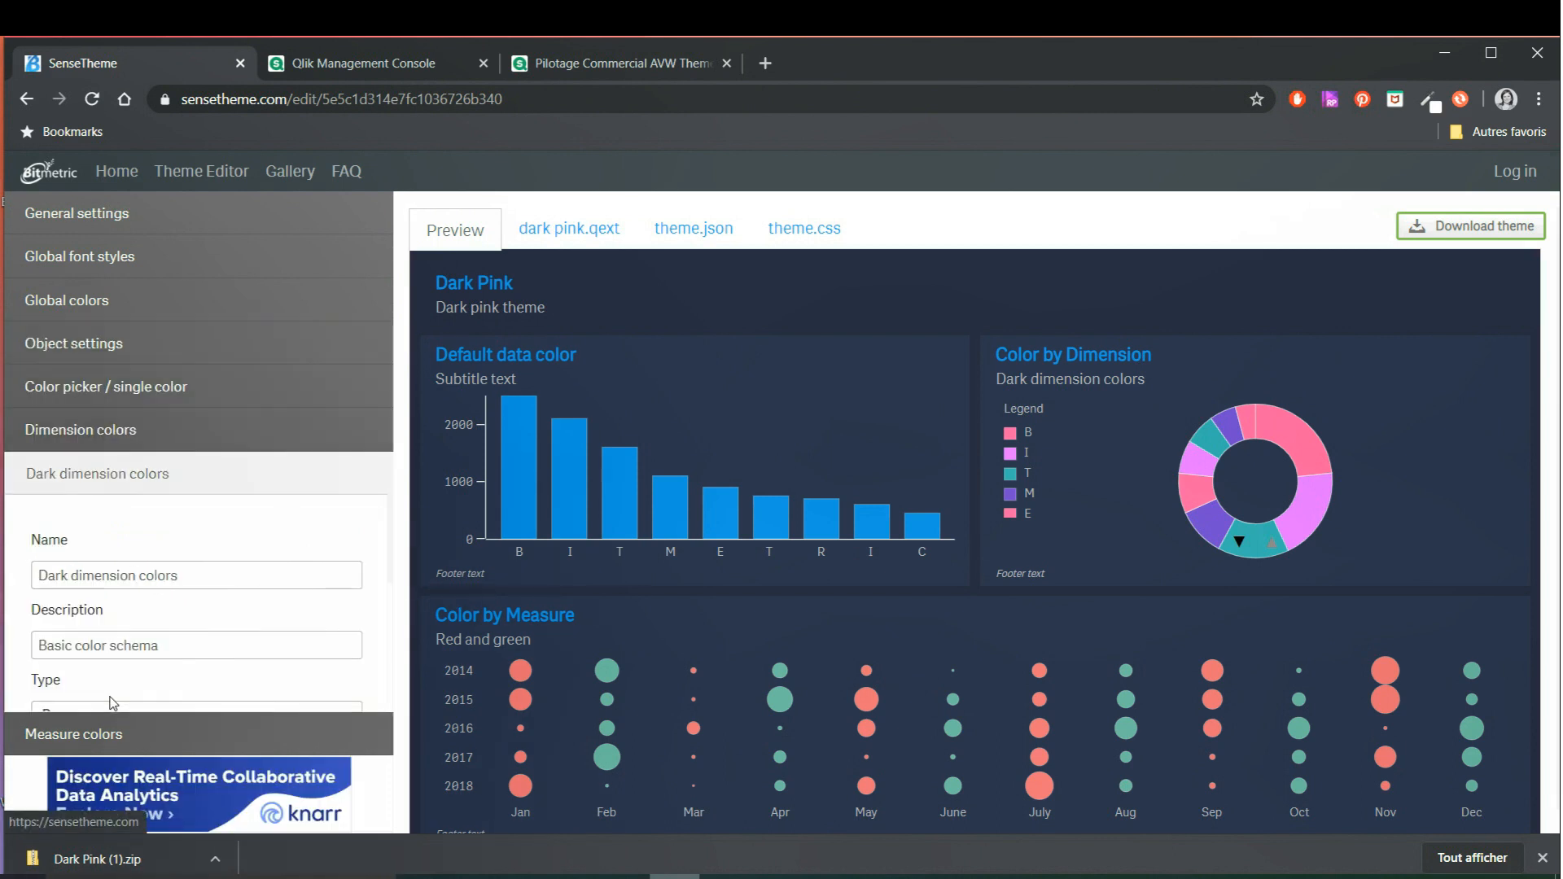
{"action": "scroll", "coordinate": [113, 702], "scroll_direction": "down", "scroll_amount": 3}
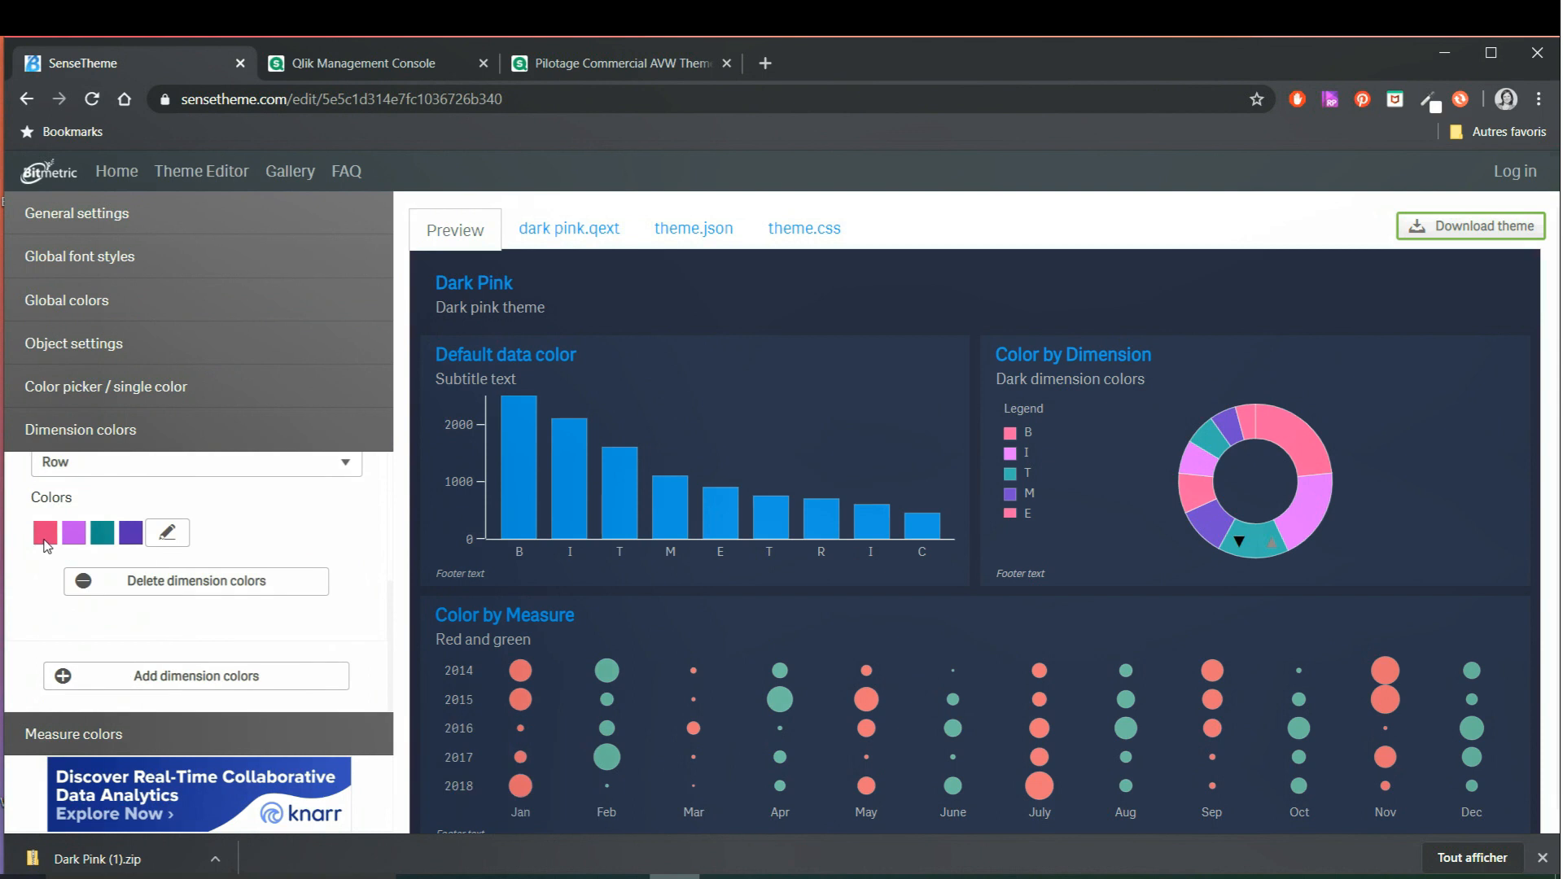
{"action": "left_click", "coordinate": [167, 533]}
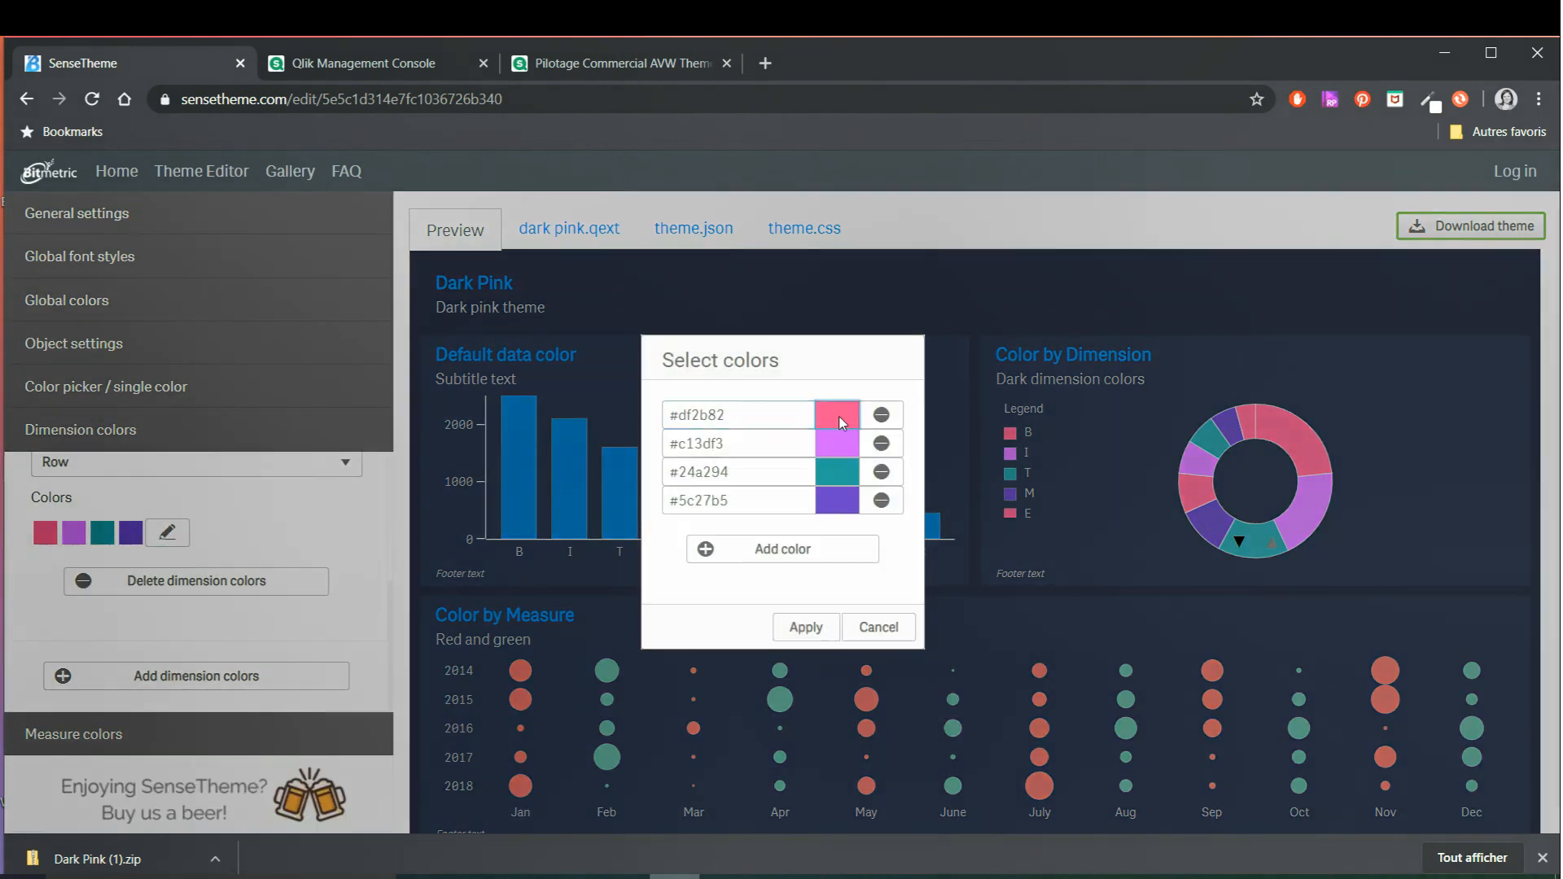
{"action": "left_click", "coordinate": [840, 422]}
{"action": "left_click", "coordinate": [174, 119]}
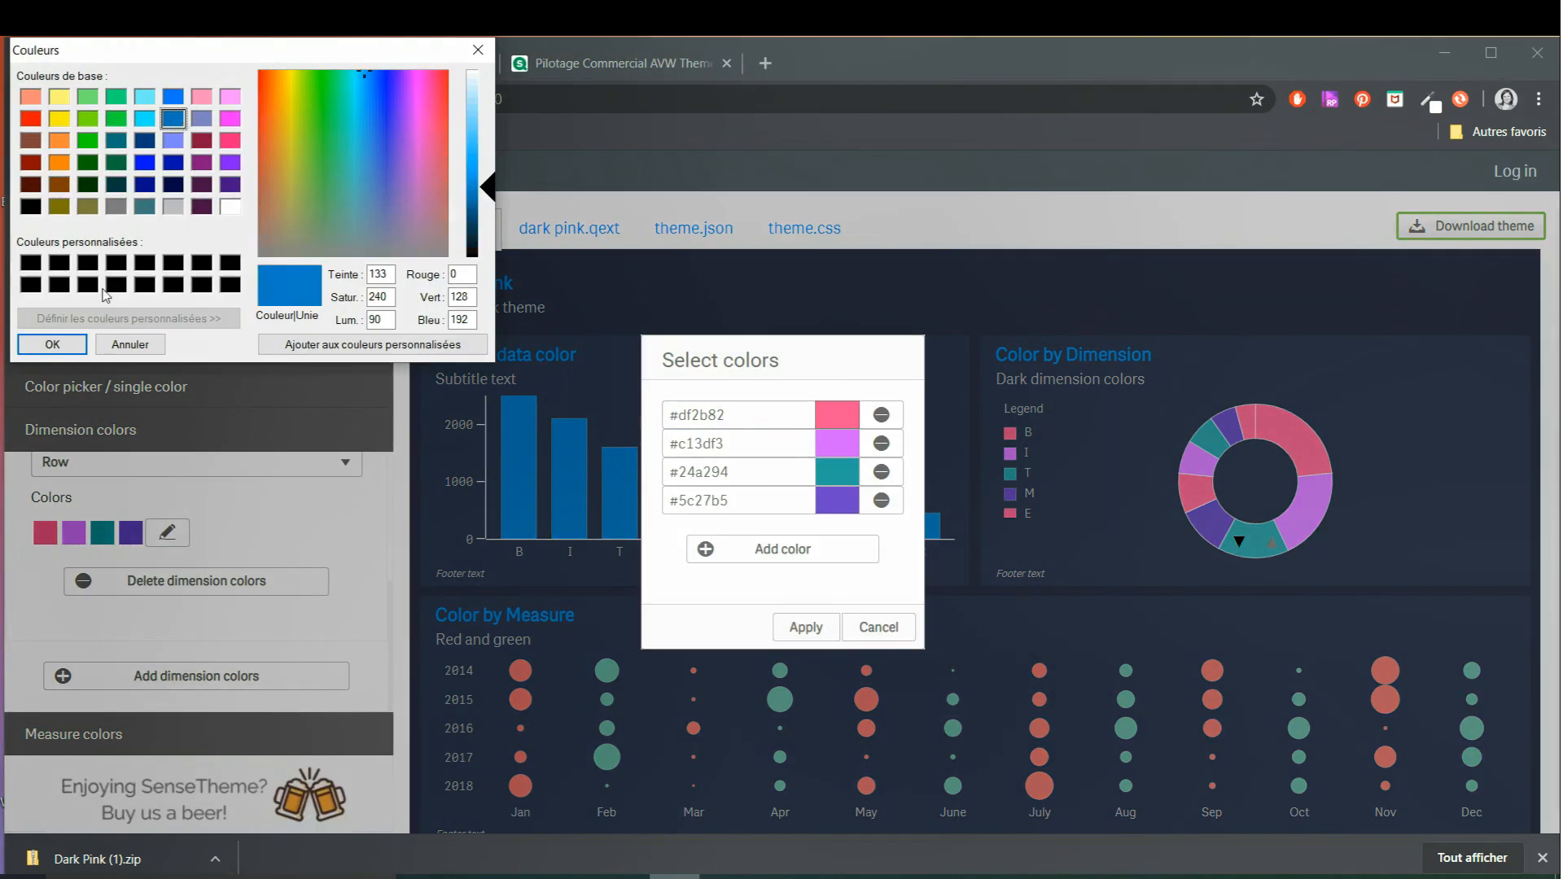
{"action": "left_click", "coordinate": [52, 344]}
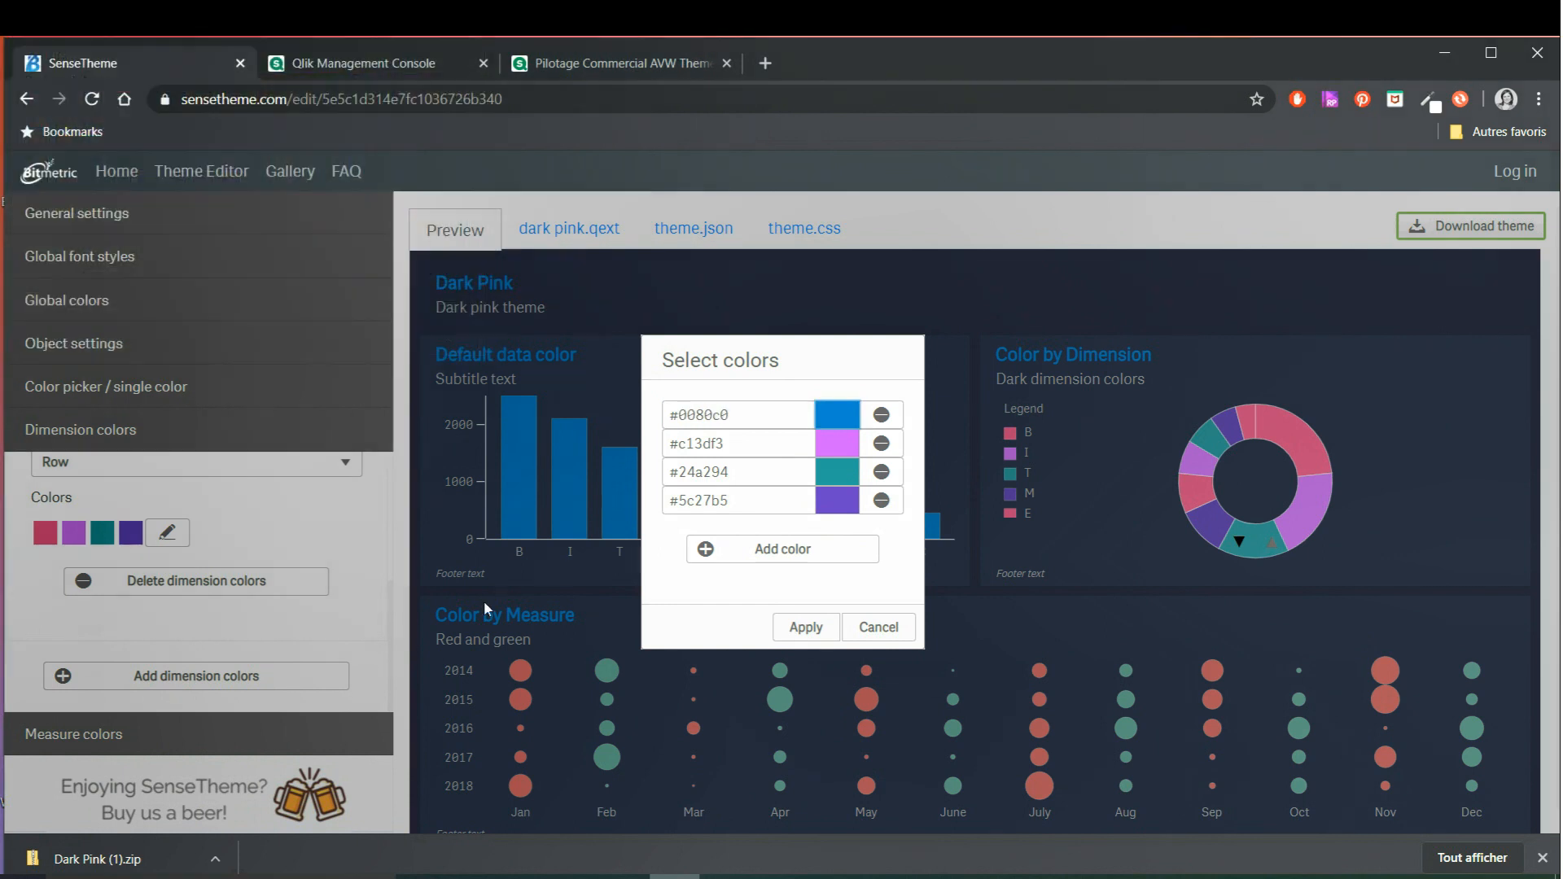
{"action": "left_click", "coordinate": [796, 638]}
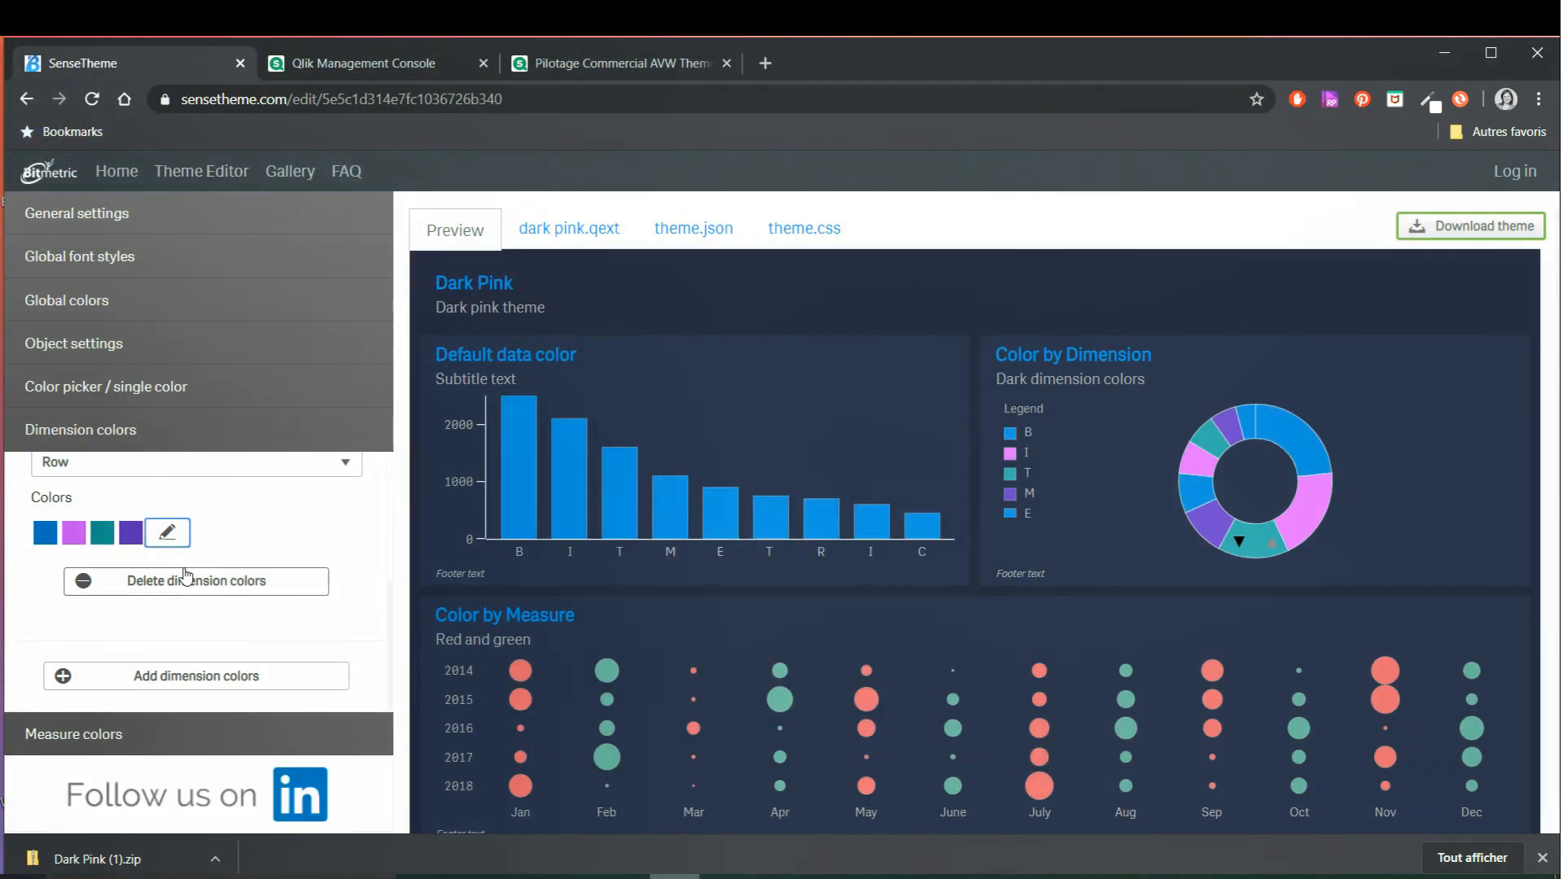
Add a new measure colors palette below Red and green and expand its settings
{"action": "left_click", "coordinate": [88, 743]}
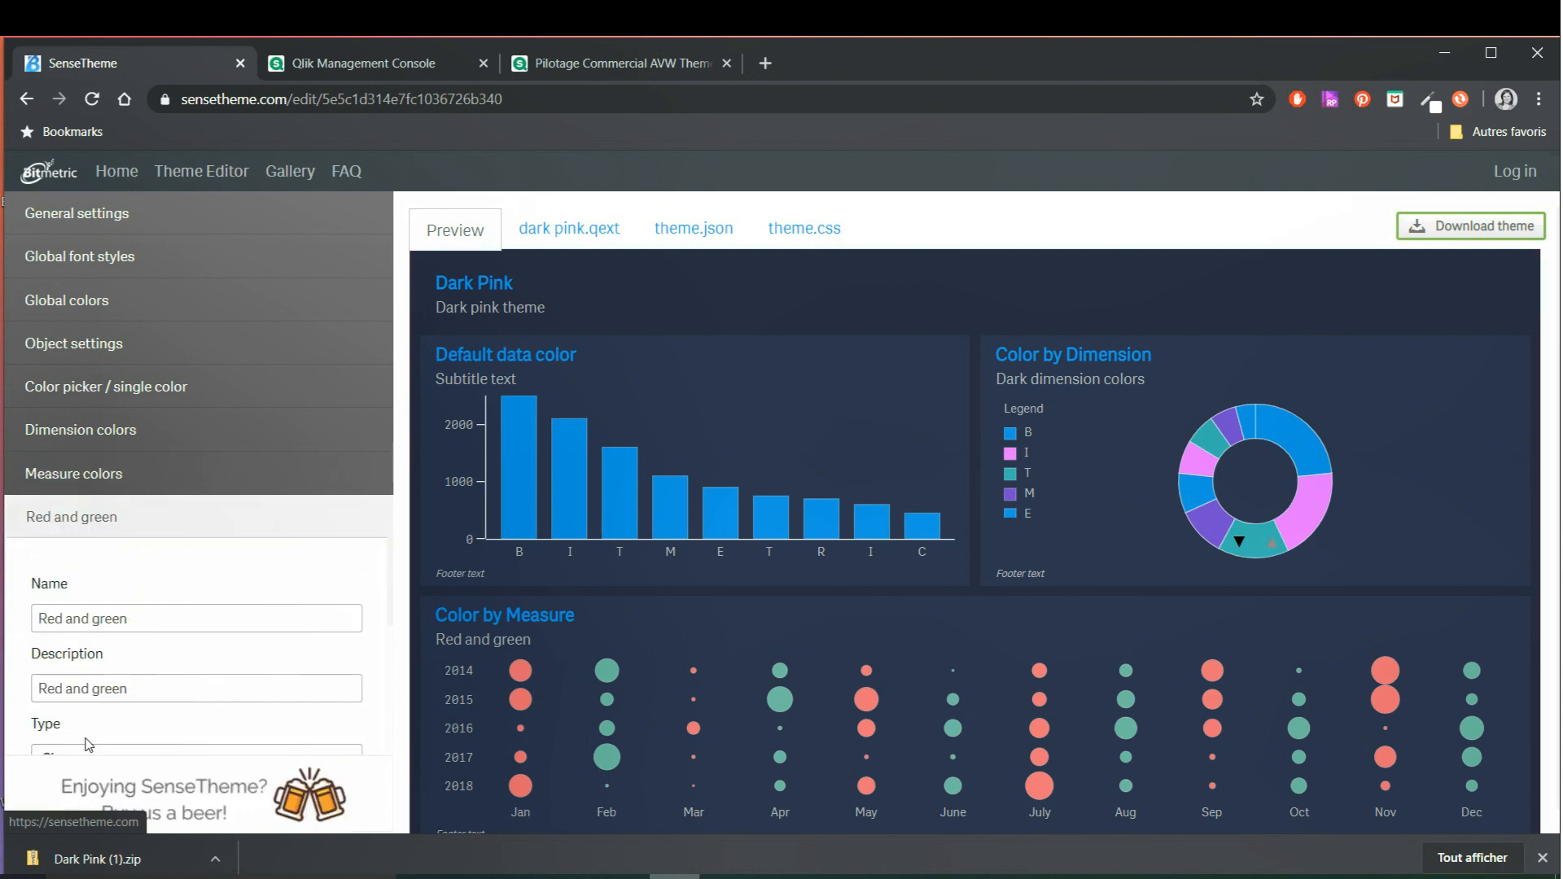
{"action": "scroll", "coordinate": [79, 682], "scroll_direction": "down", "scroll_amount": 3}
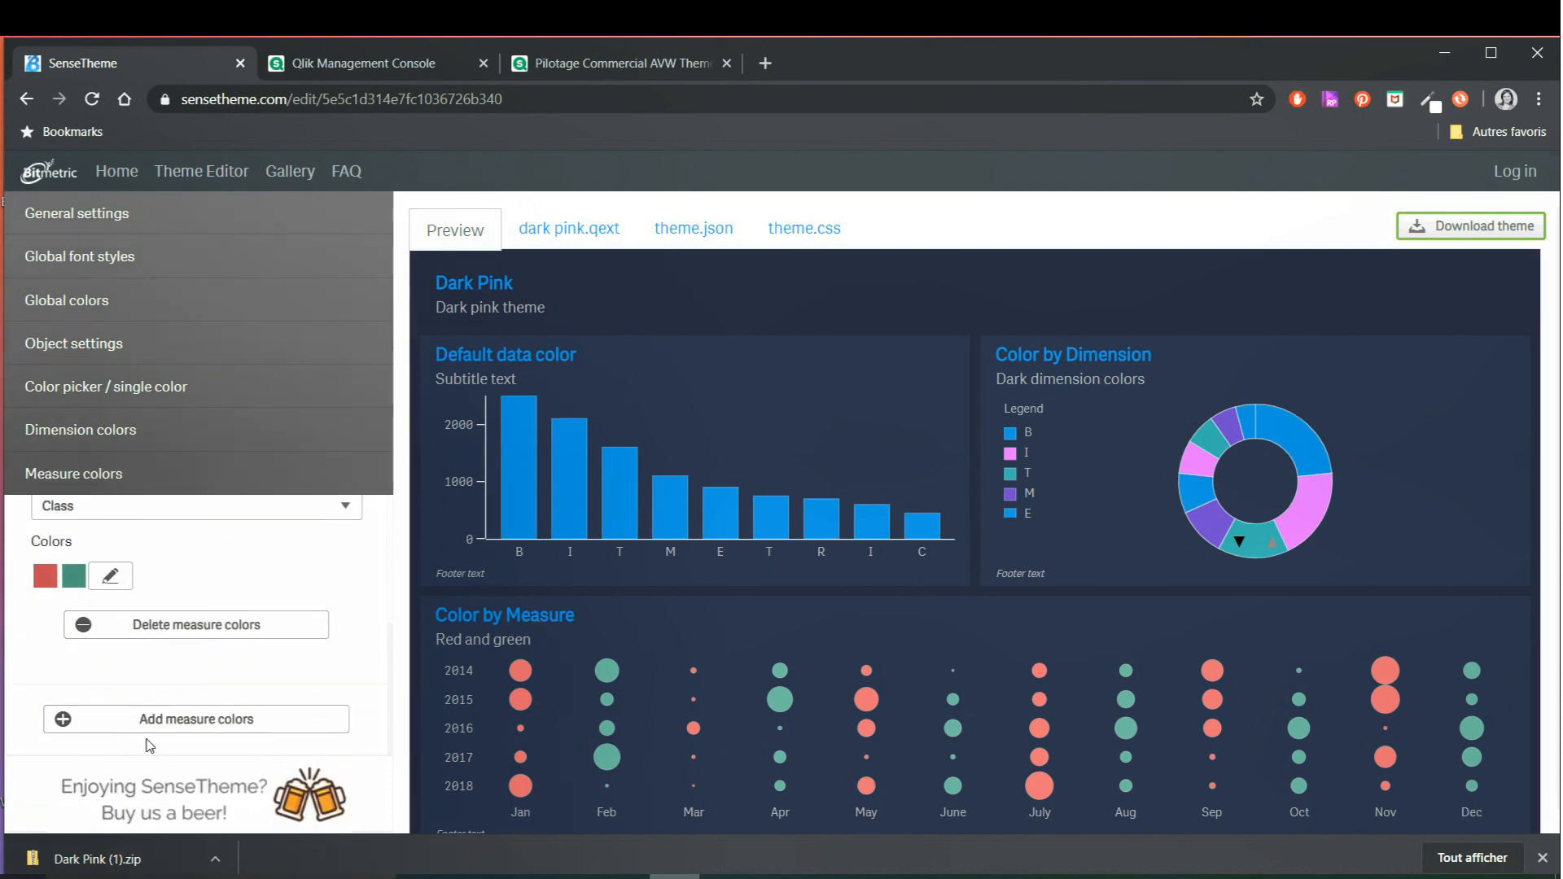
{"action": "left_click", "coordinate": [162, 729]}
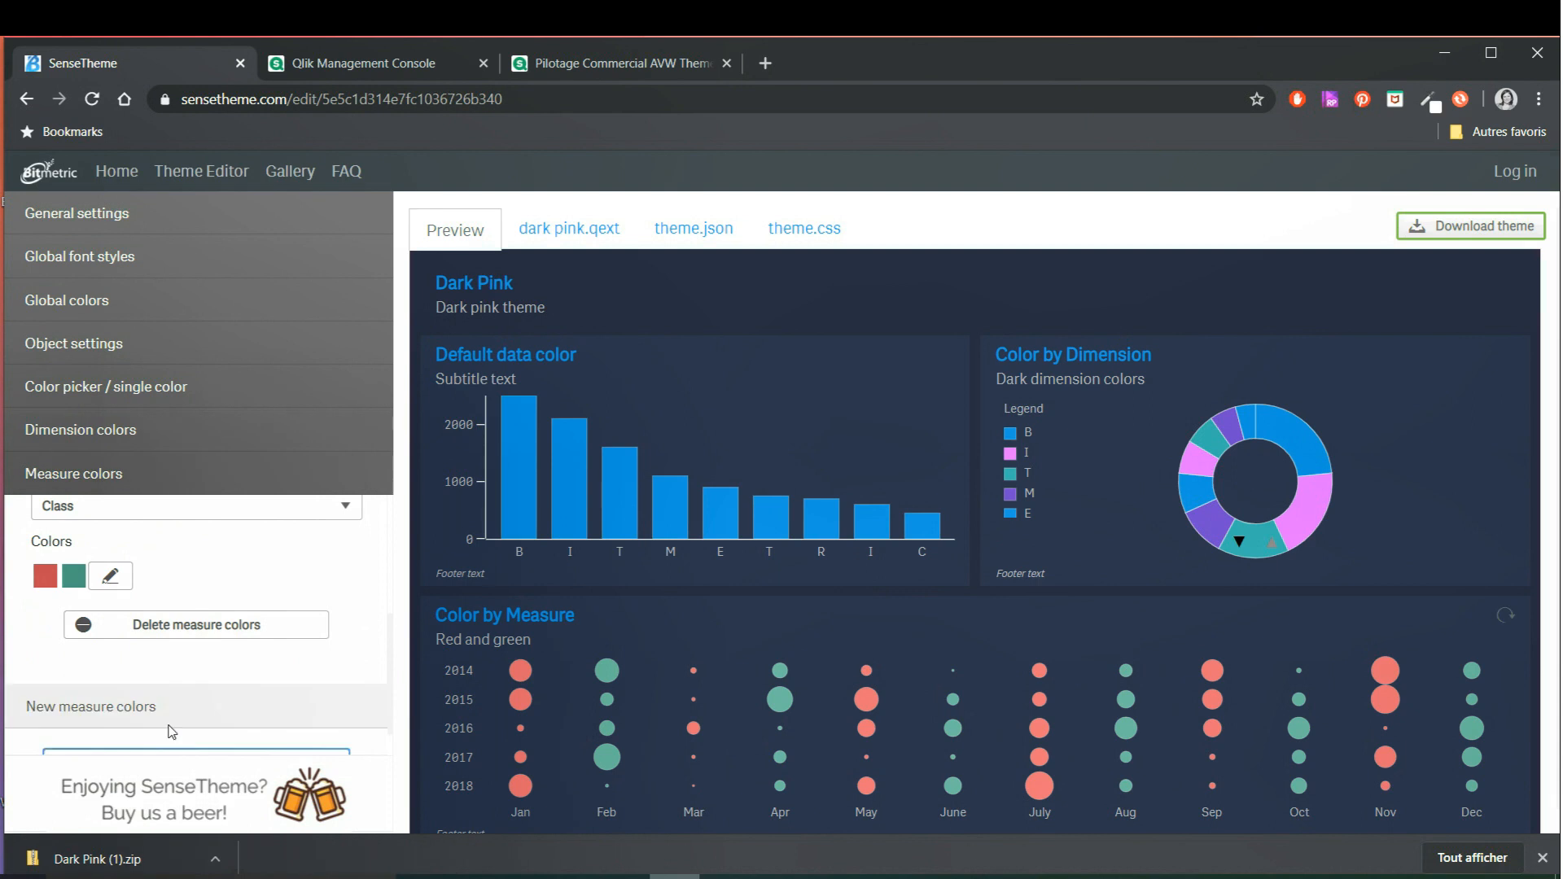
{"action": "left_click", "coordinate": [118, 708]}
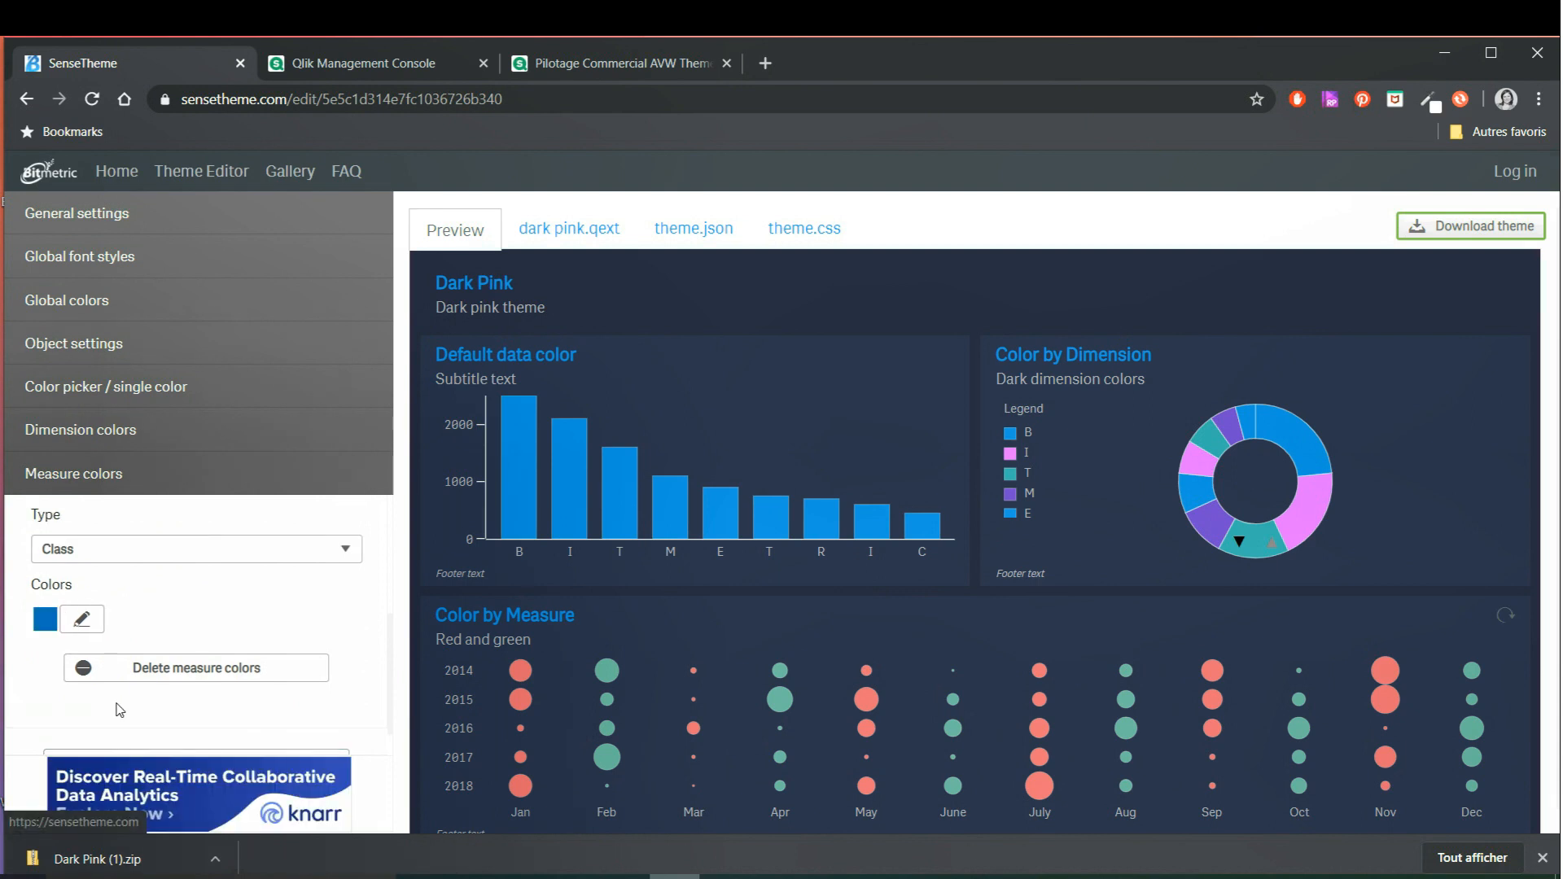
Add light blue #aee4ff as the second color of the new measure colors palette and apply it
{"action": "left_click", "coordinate": [83, 621]}
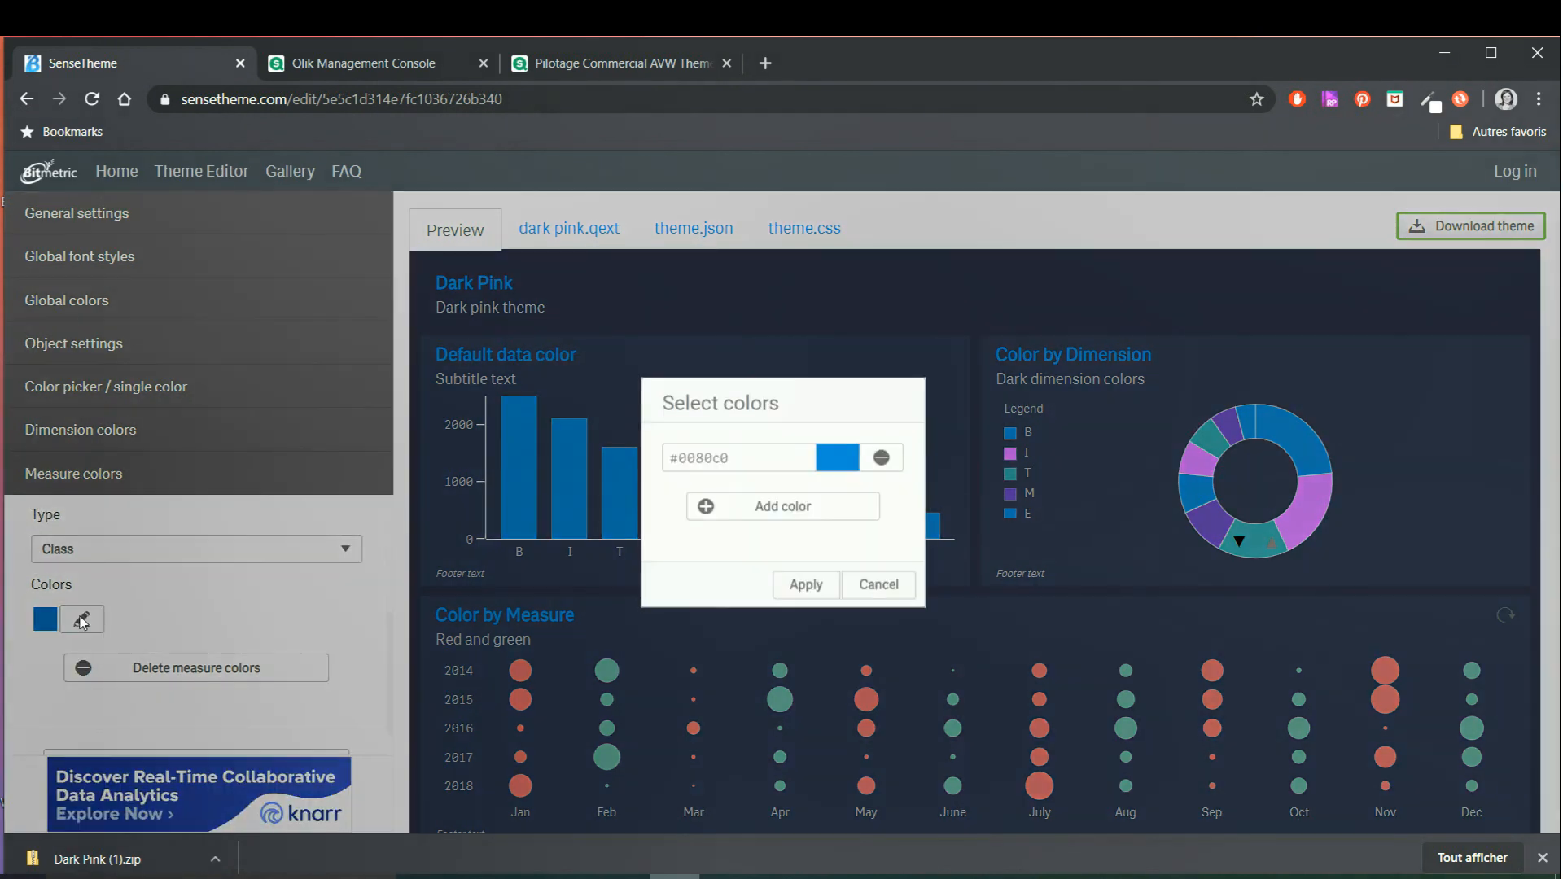
{"action": "left_click", "coordinate": [782, 514]}
{"action": "left_click", "coordinate": [851, 474]}
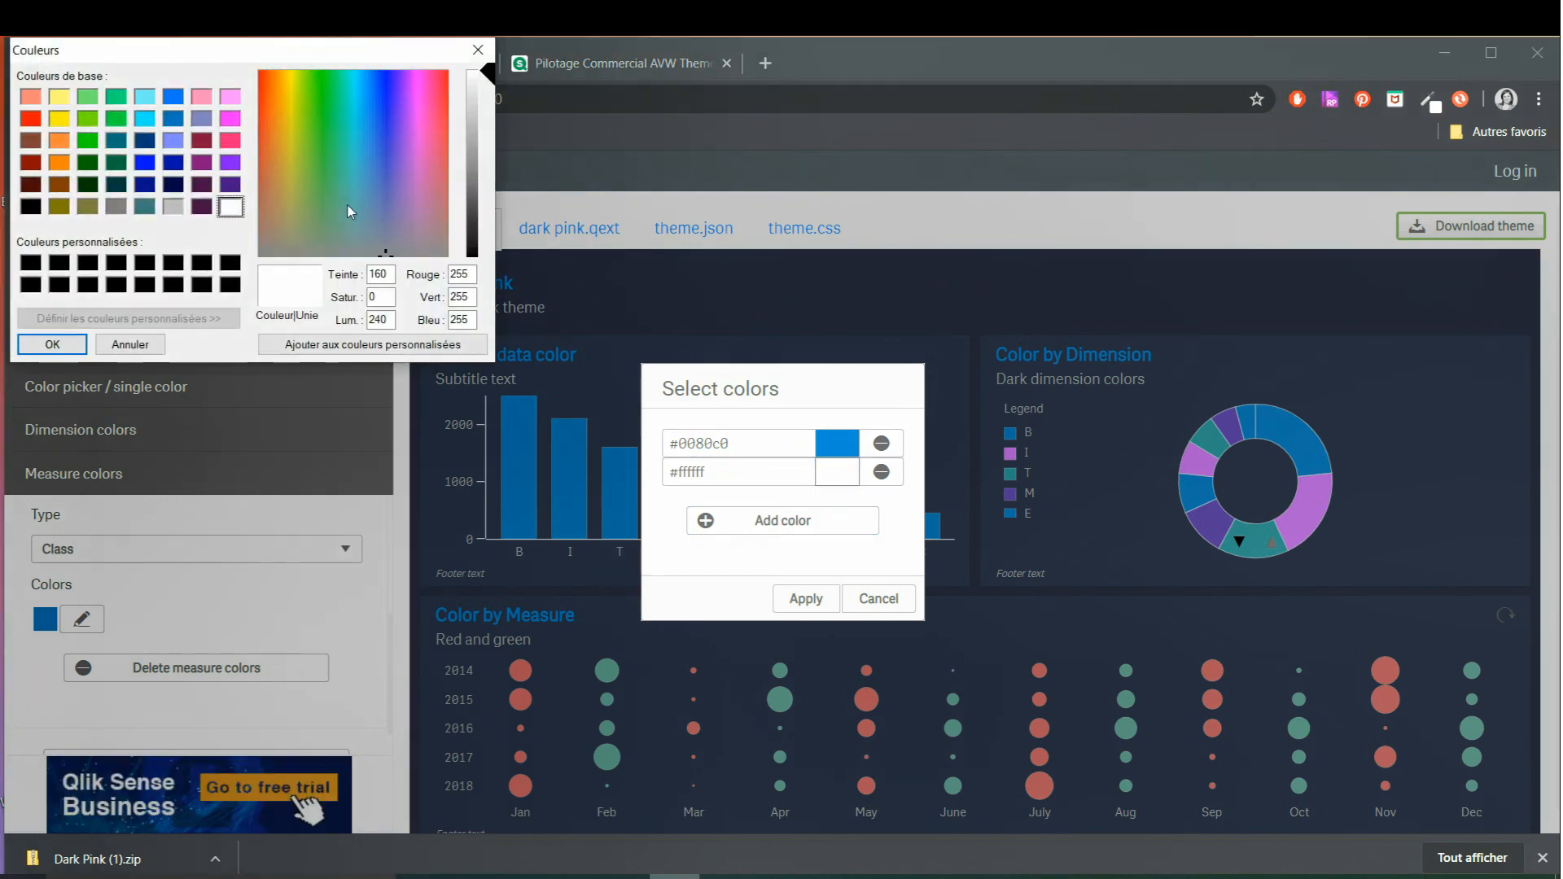
{"action": "left_click", "coordinate": [173, 118]}
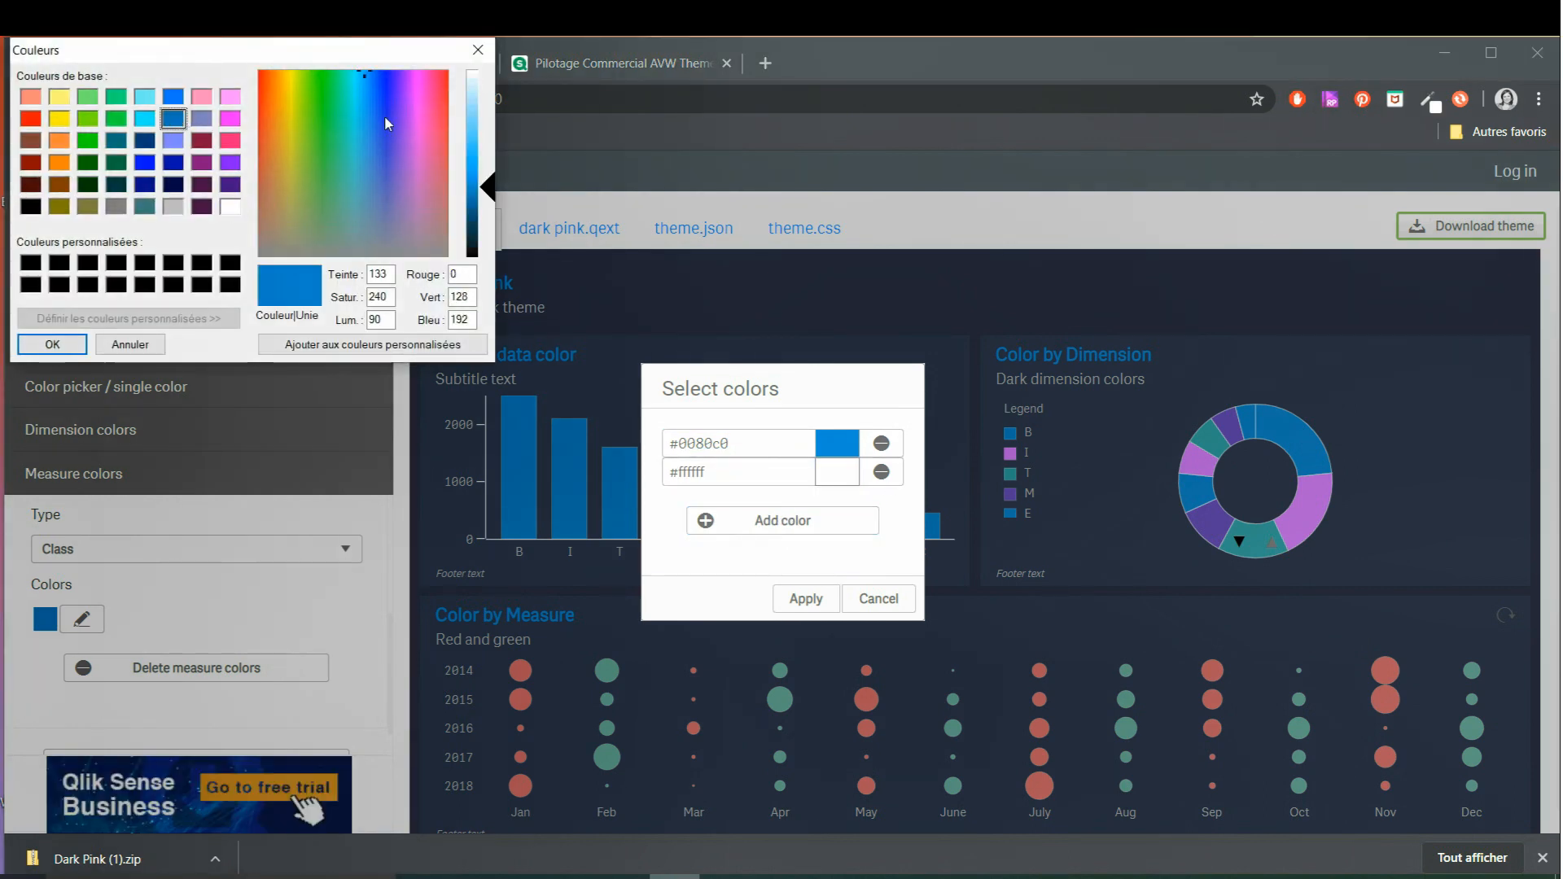
{"action": "left_click", "coordinate": [479, 101]}
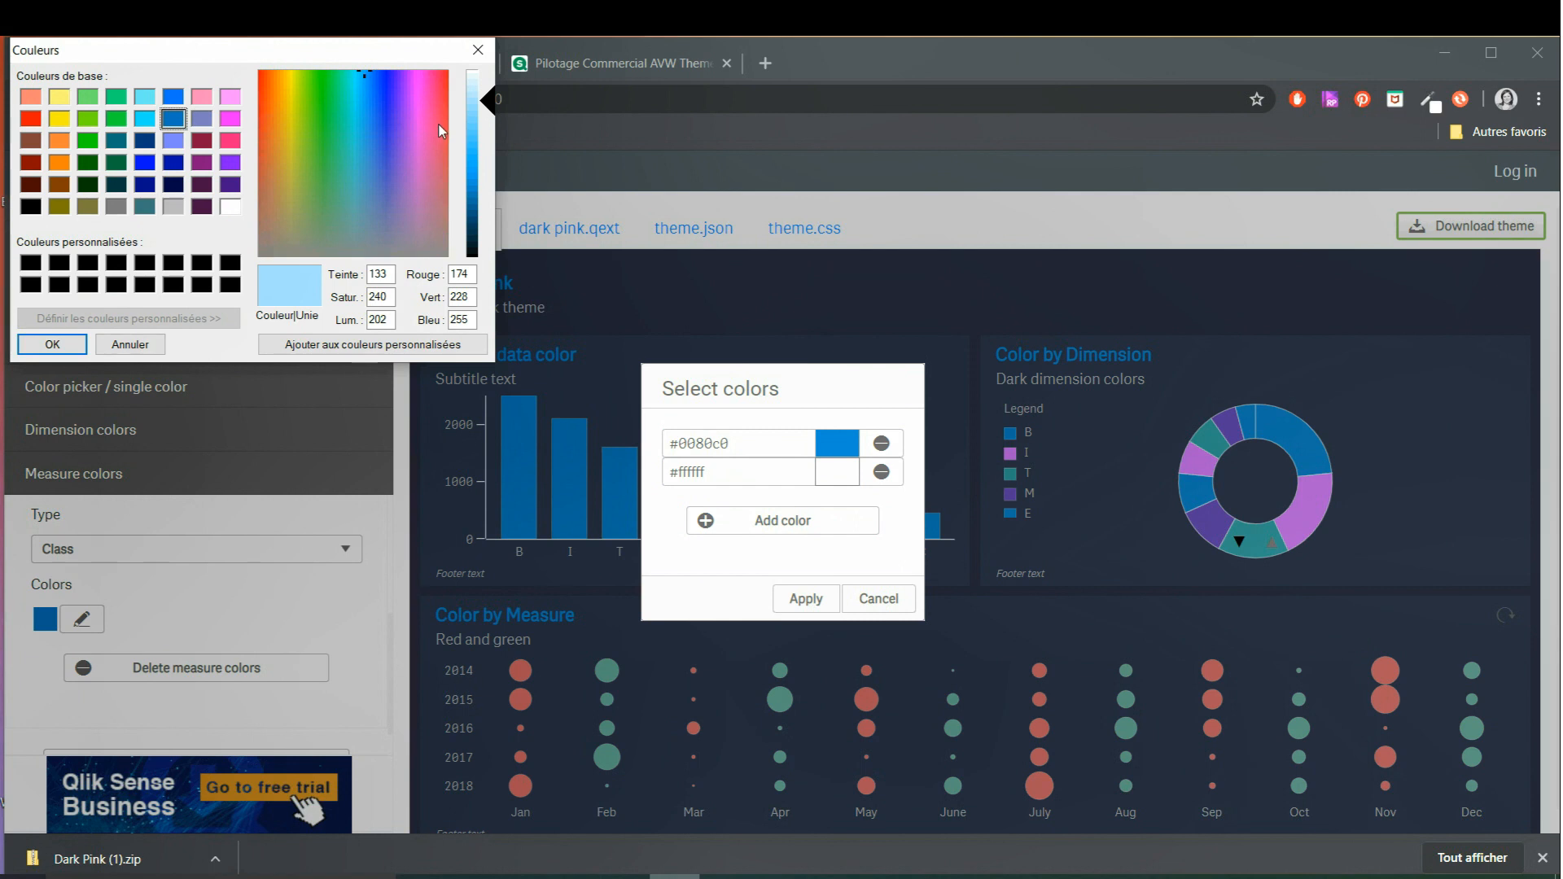
{"action": "left_click", "coordinate": [52, 344]}
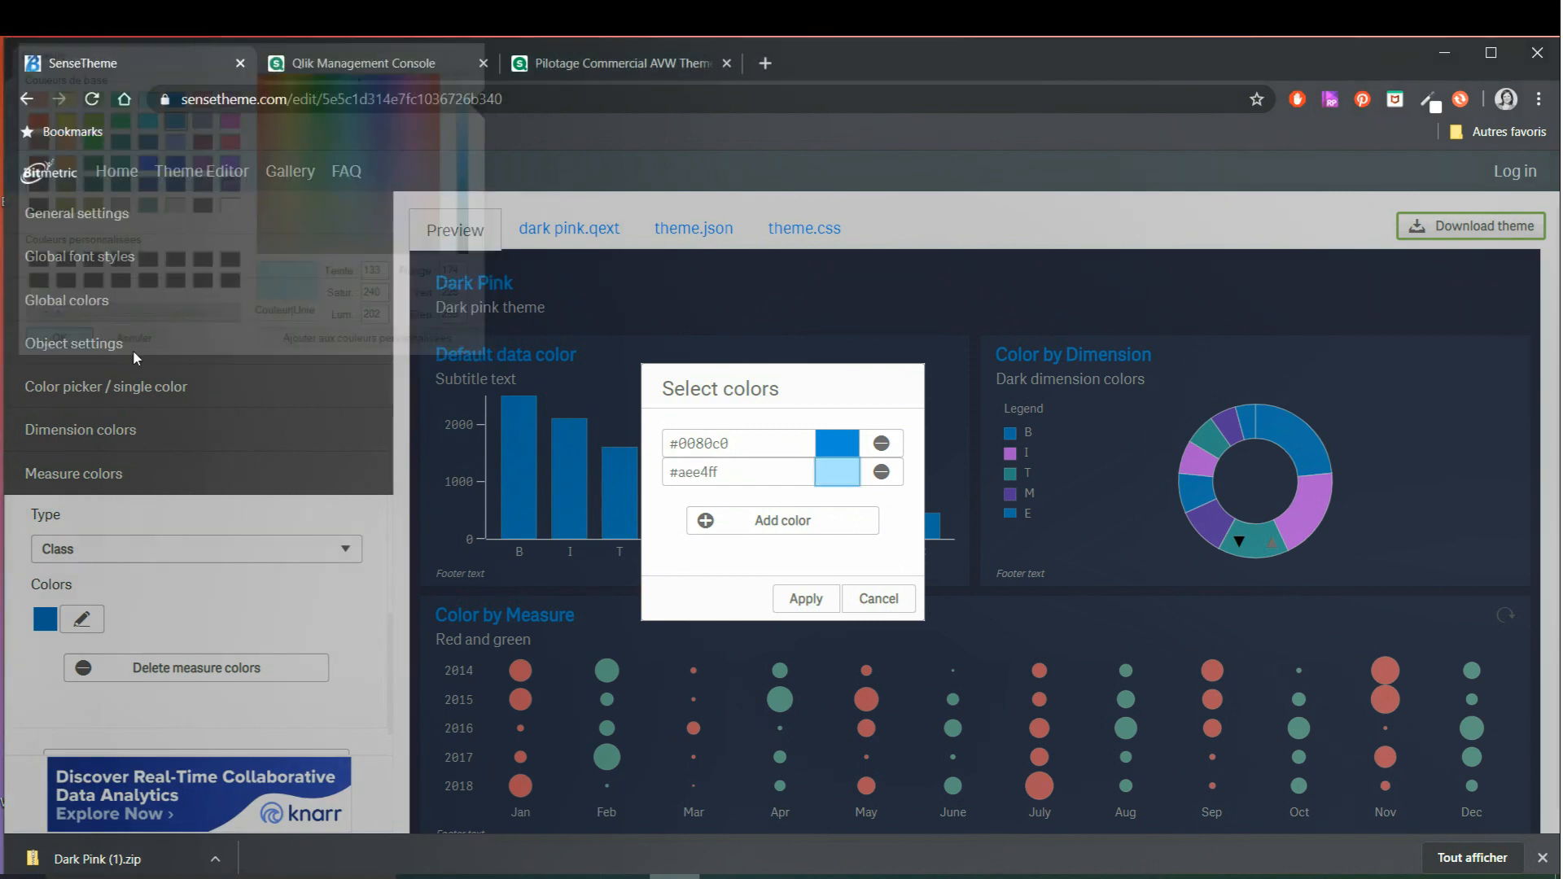
{"action": "left_click", "coordinate": [792, 607]}
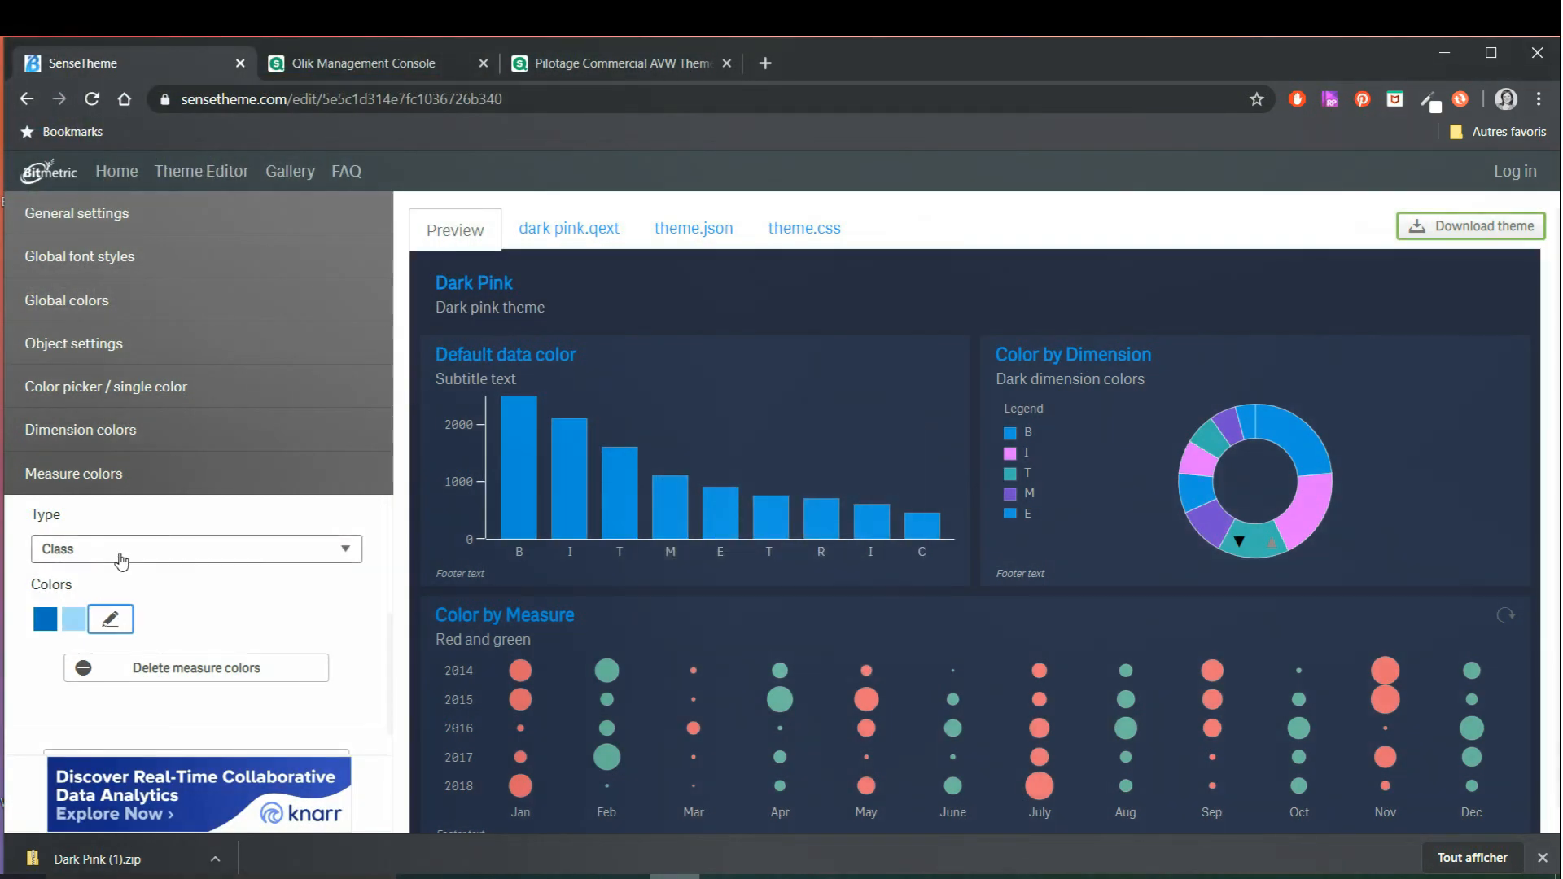
Set the new measure colors palette's type to Gradient and review its name and description fields
{"action": "left_click", "coordinate": [90, 547]}
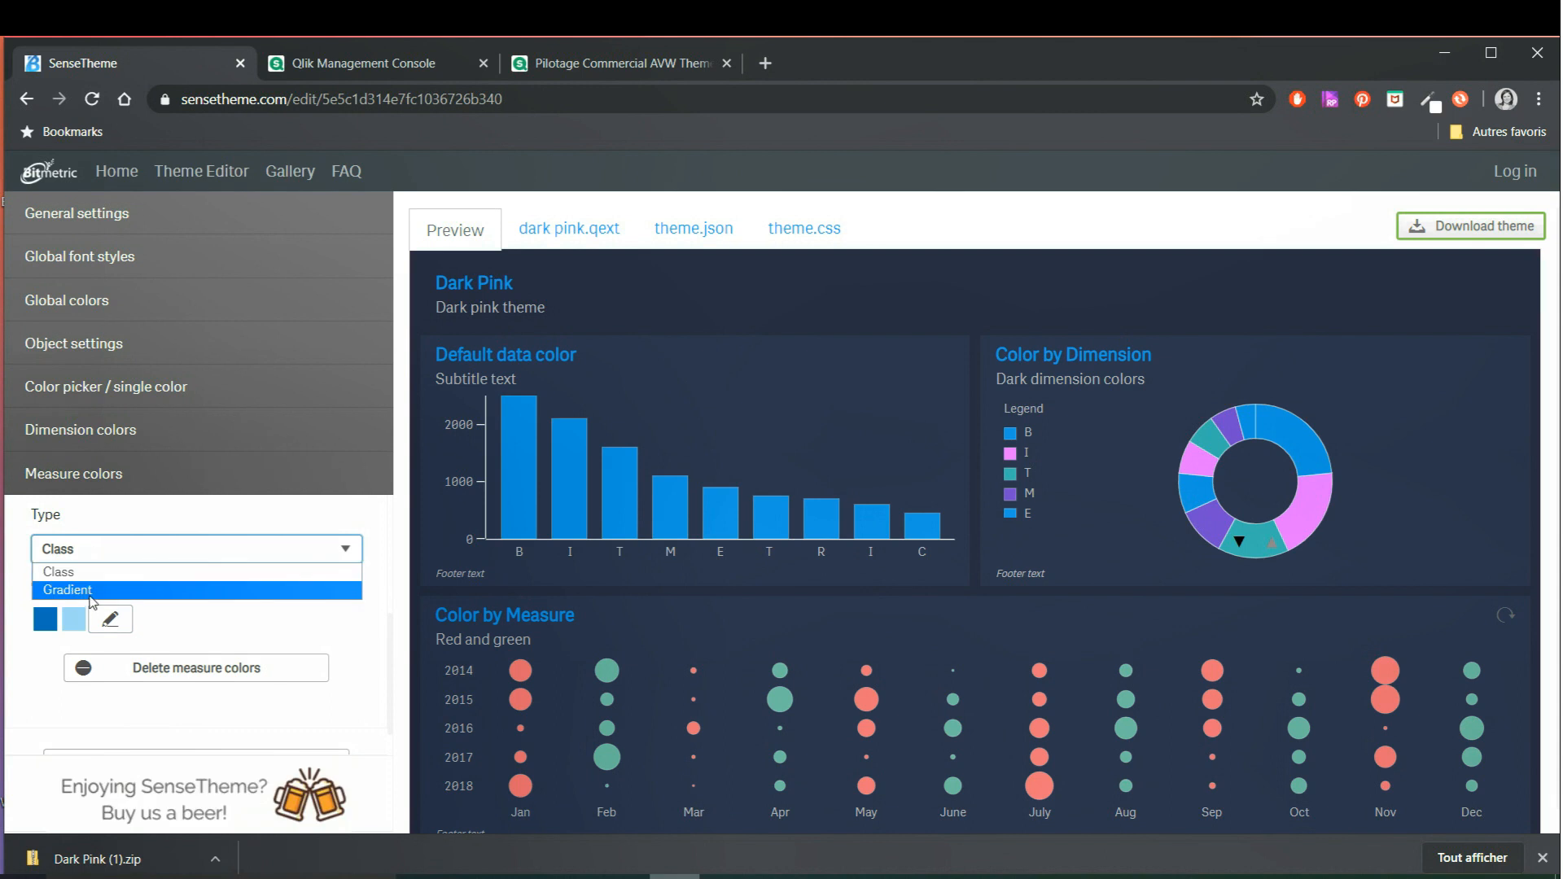
{"action": "left_click", "coordinate": [90, 594]}
{"action": "left_click", "coordinate": [191, 649]}
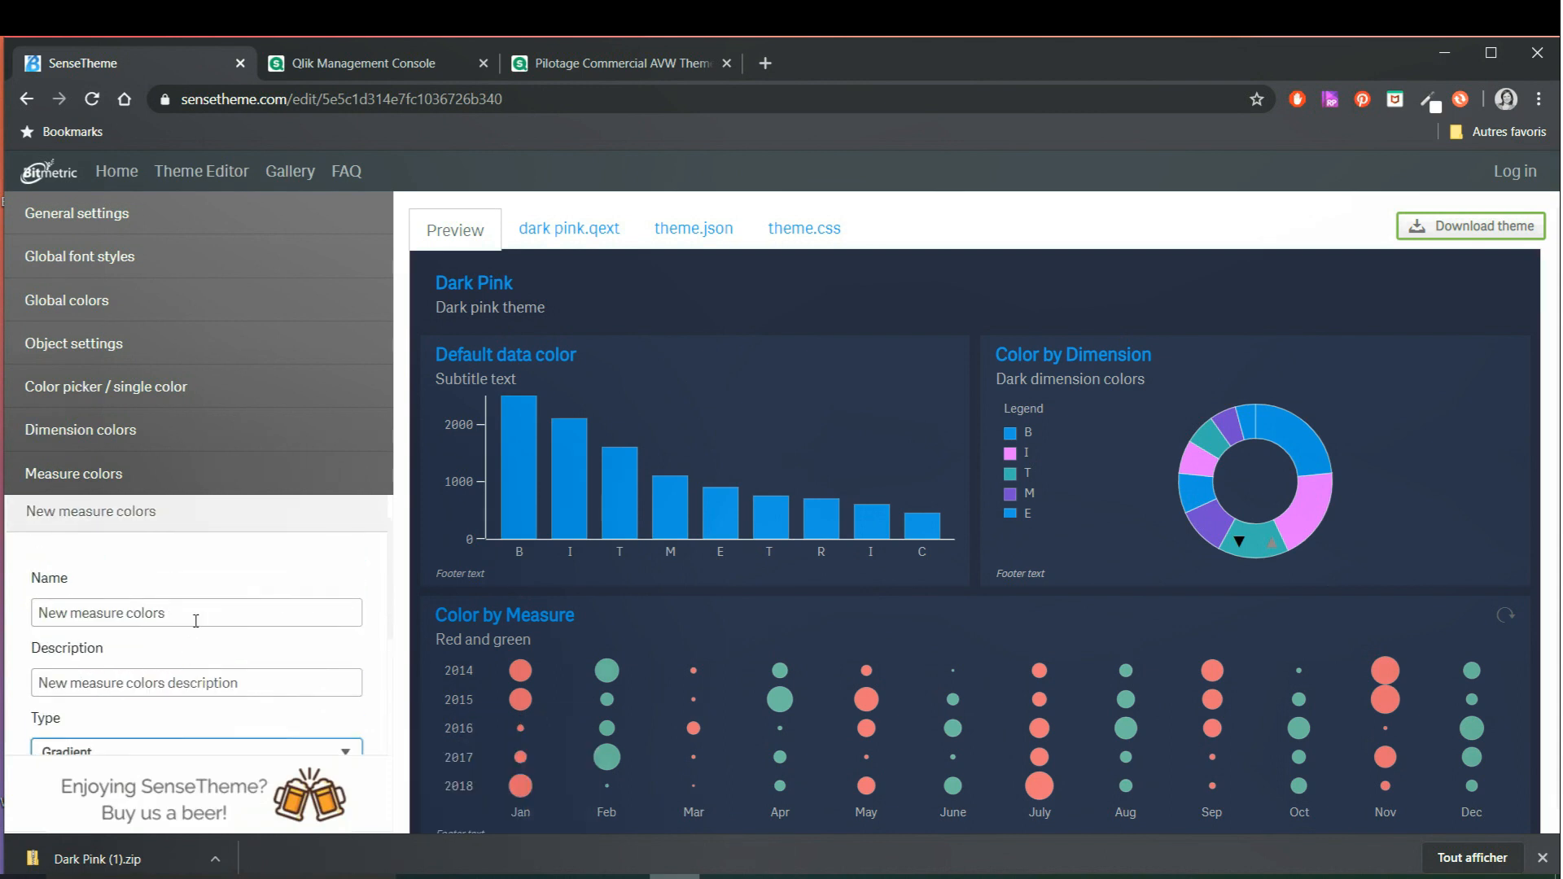
{"action": "scroll", "coordinate": [257, 586], "scroll_direction": "down", "scroll_amount": 3}
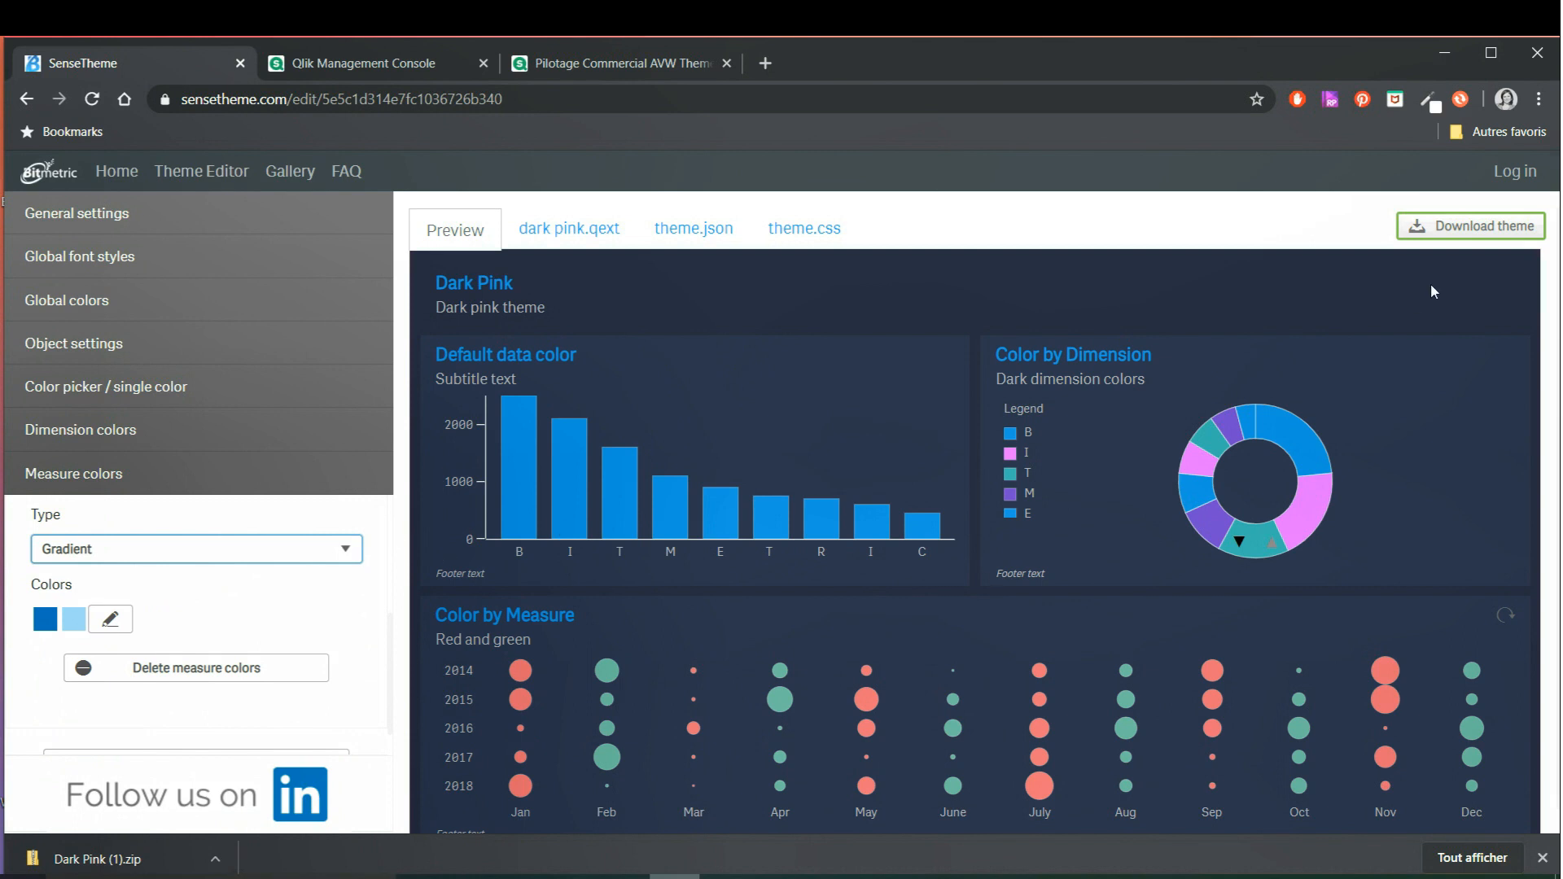
Download the customized Dark Pink theme and switch to the Qlik Management Console
{"action": "left_click", "coordinate": [1449, 234]}
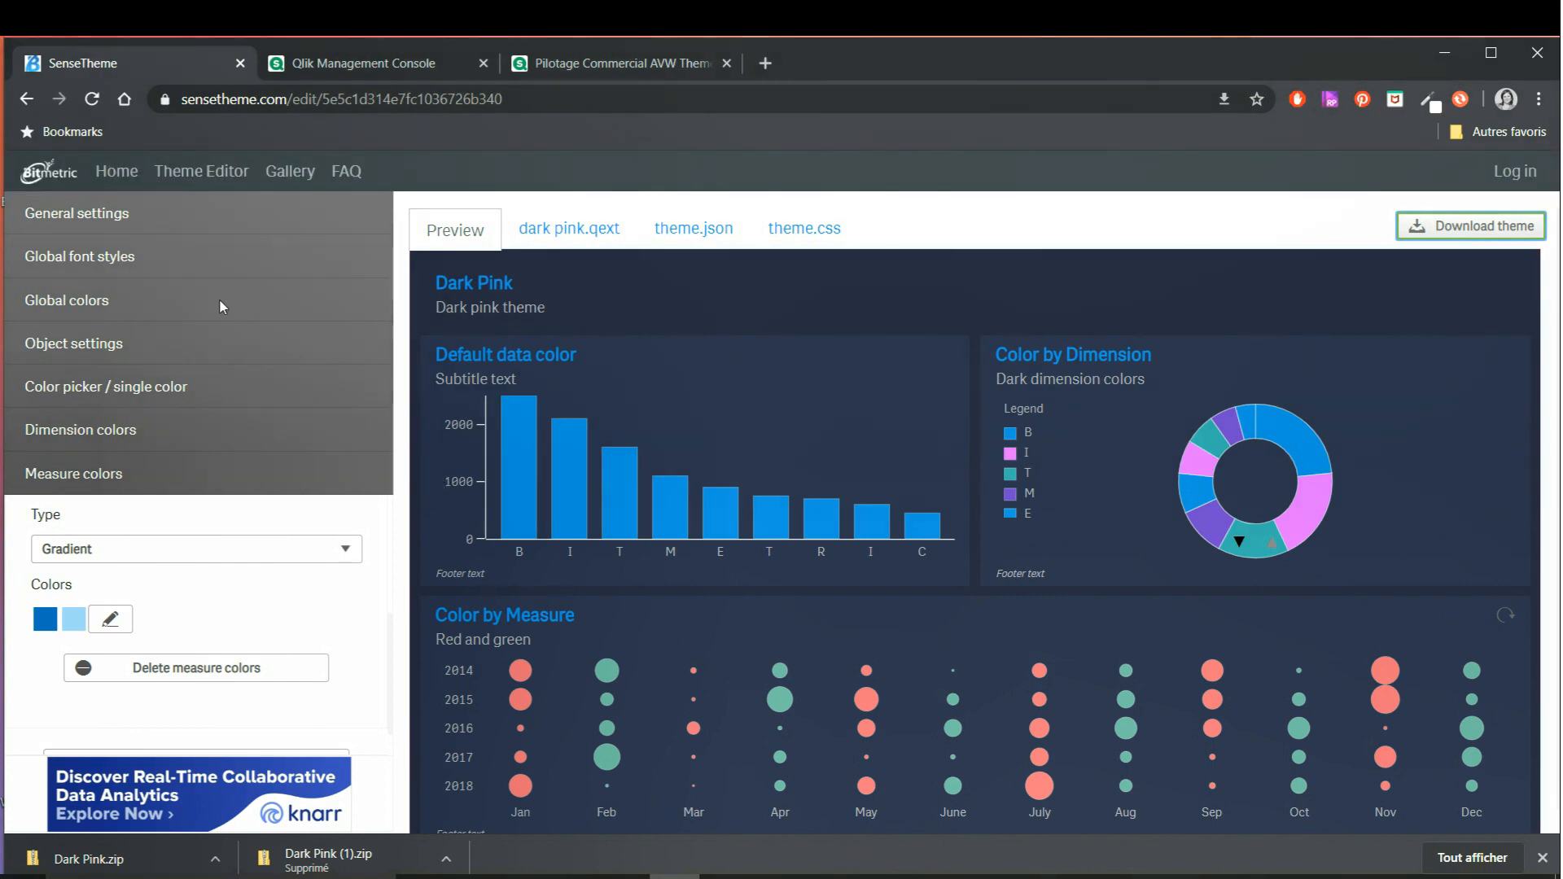
{"action": "left_click", "coordinate": [340, 65]}
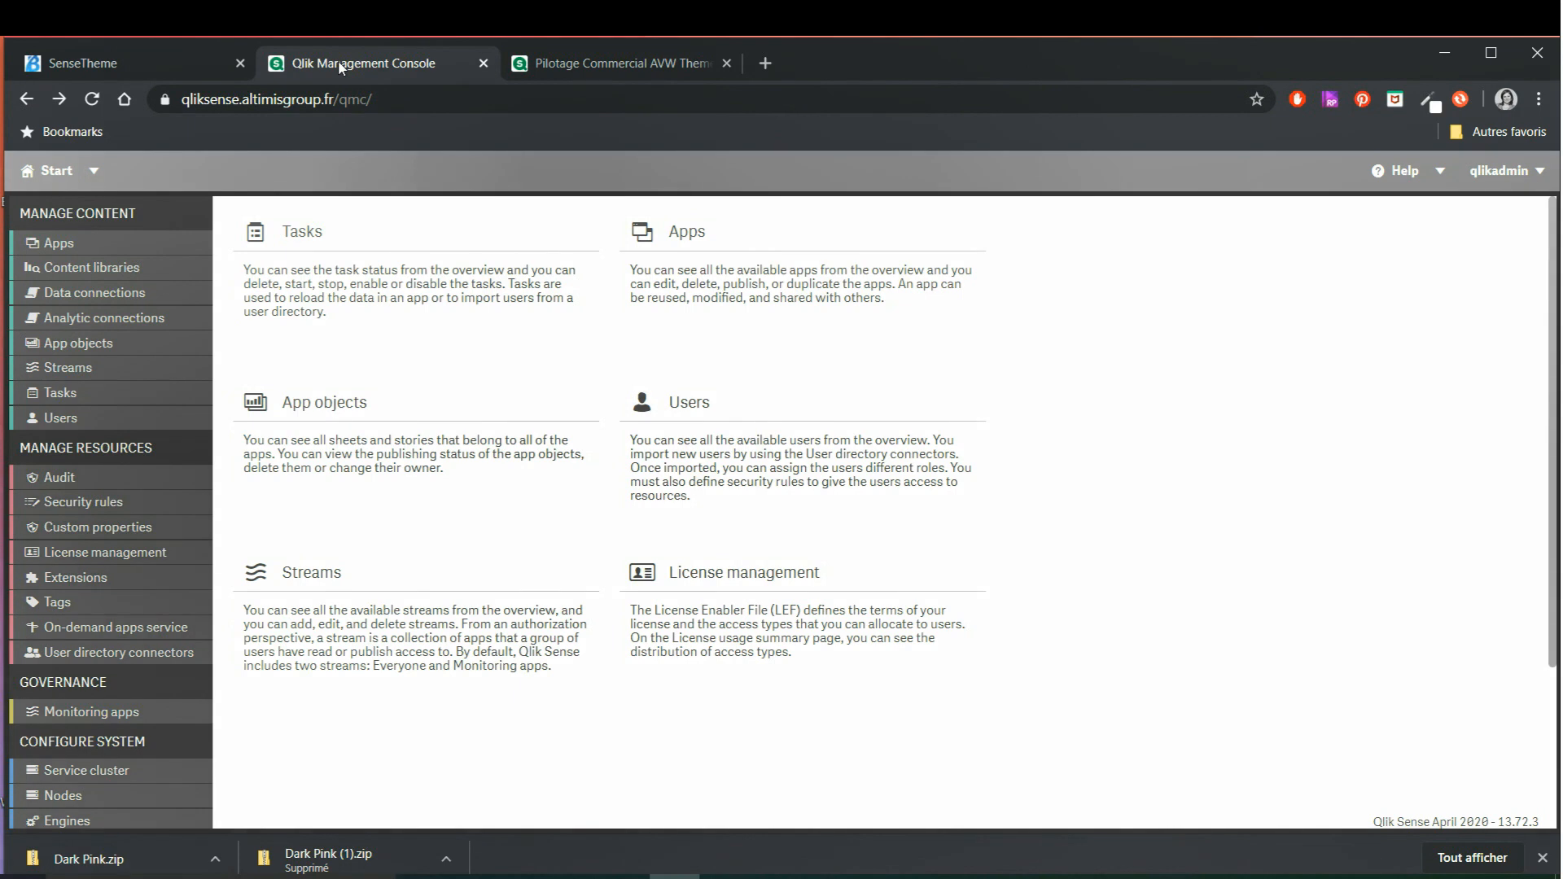
Import the extension file Dark Pink.zip from the Téléchargements folder into the Extensions of the Qlik Management Console
{"action": "left_click", "coordinate": [95, 578]}
{"action": "left_click", "coordinate": [309, 808]}
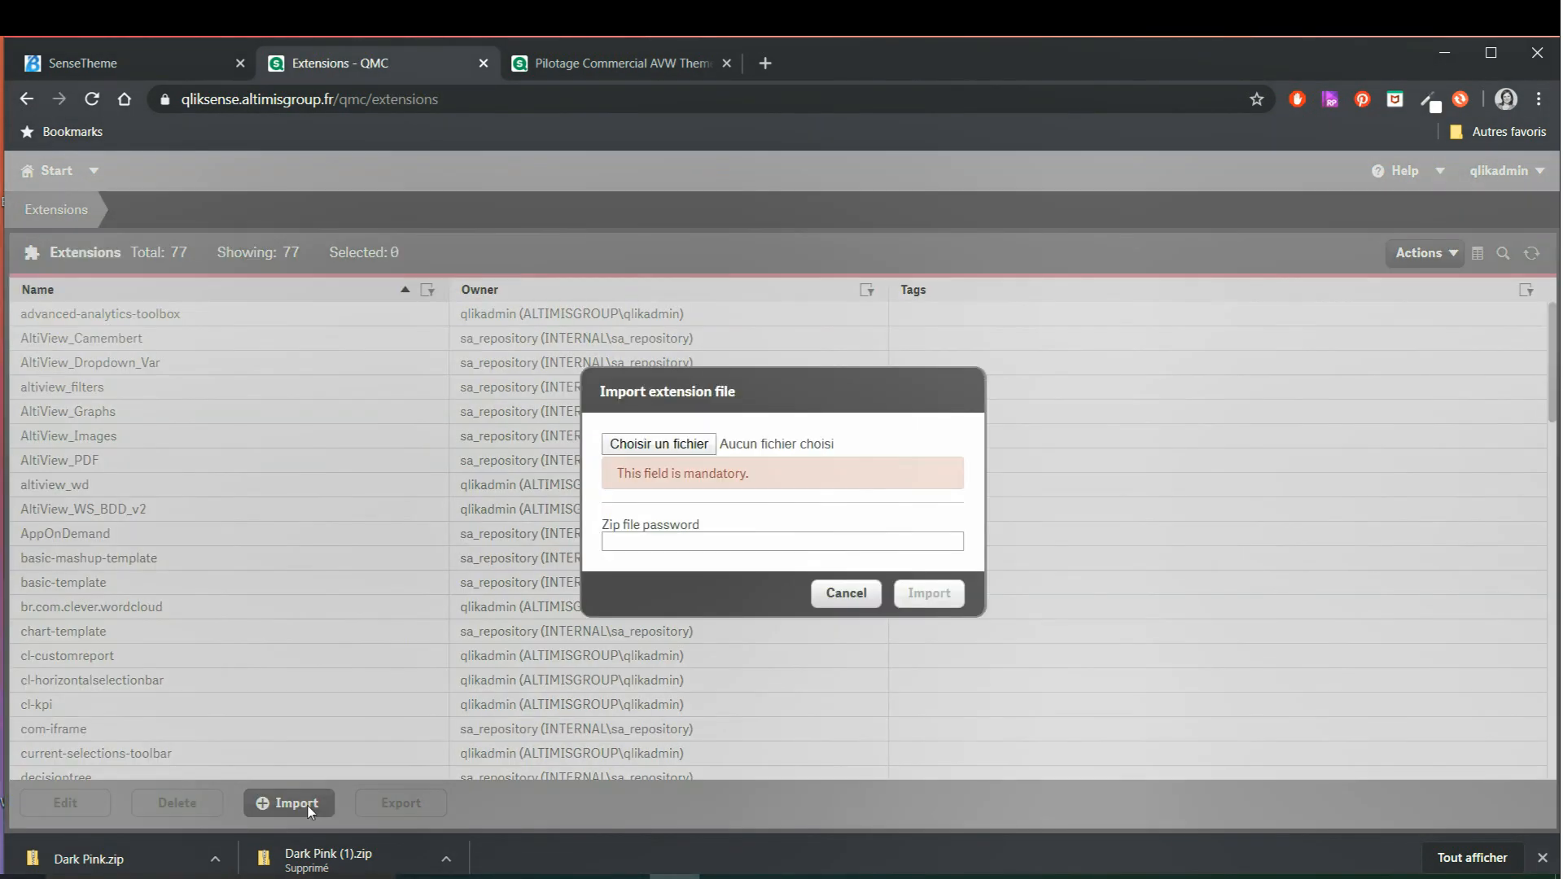
{"action": "left_click", "coordinate": [705, 444]}
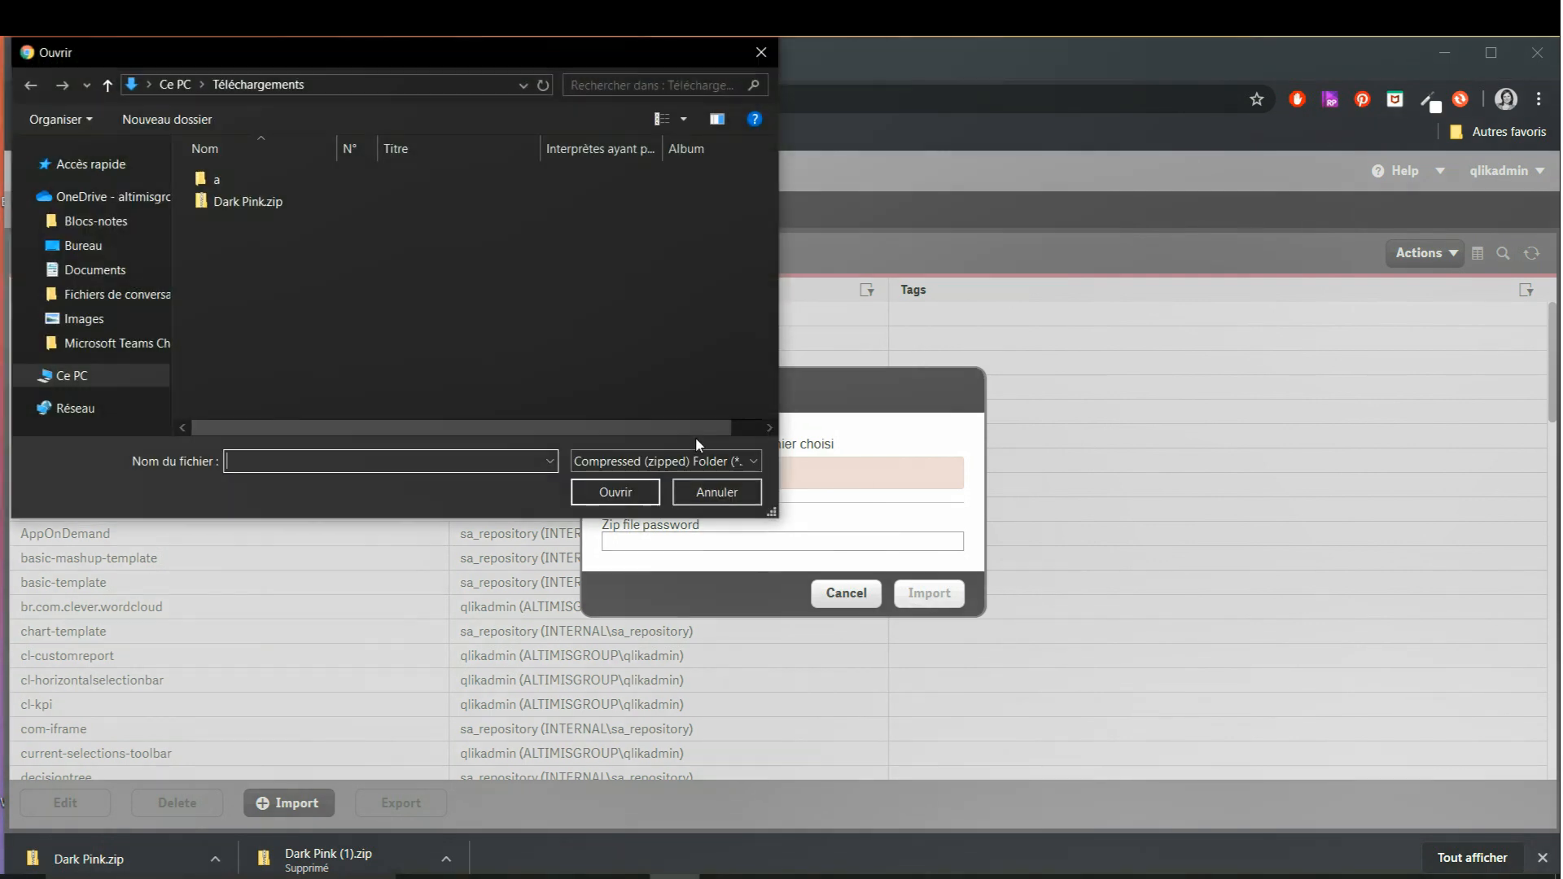
{"action": "left_click", "coordinate": [271, 209]}
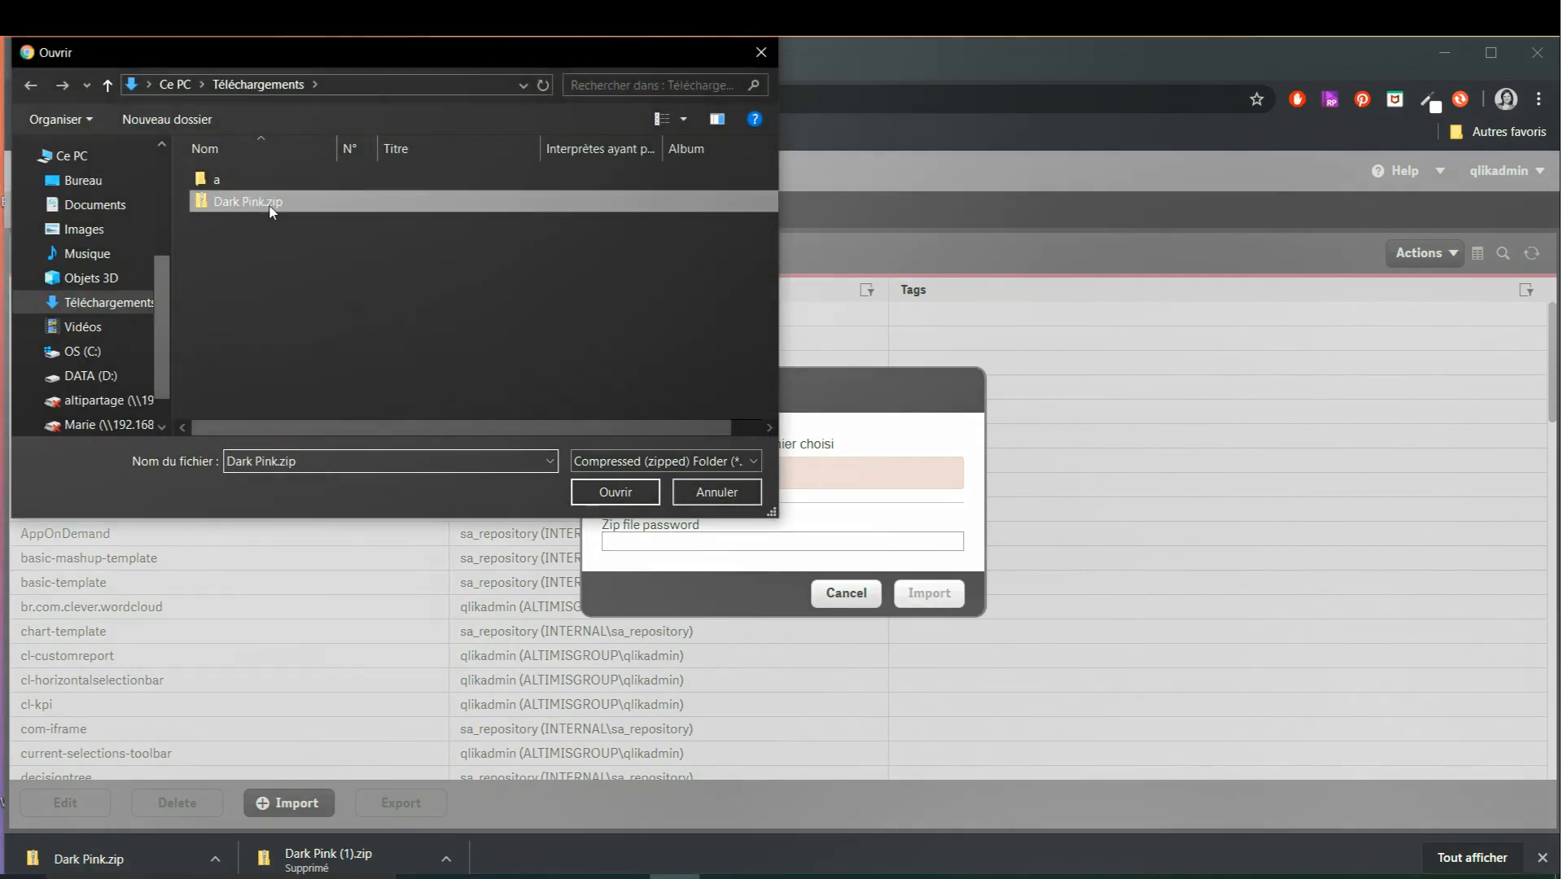
{"action": "left_click", "coordinate": [616, 495]}
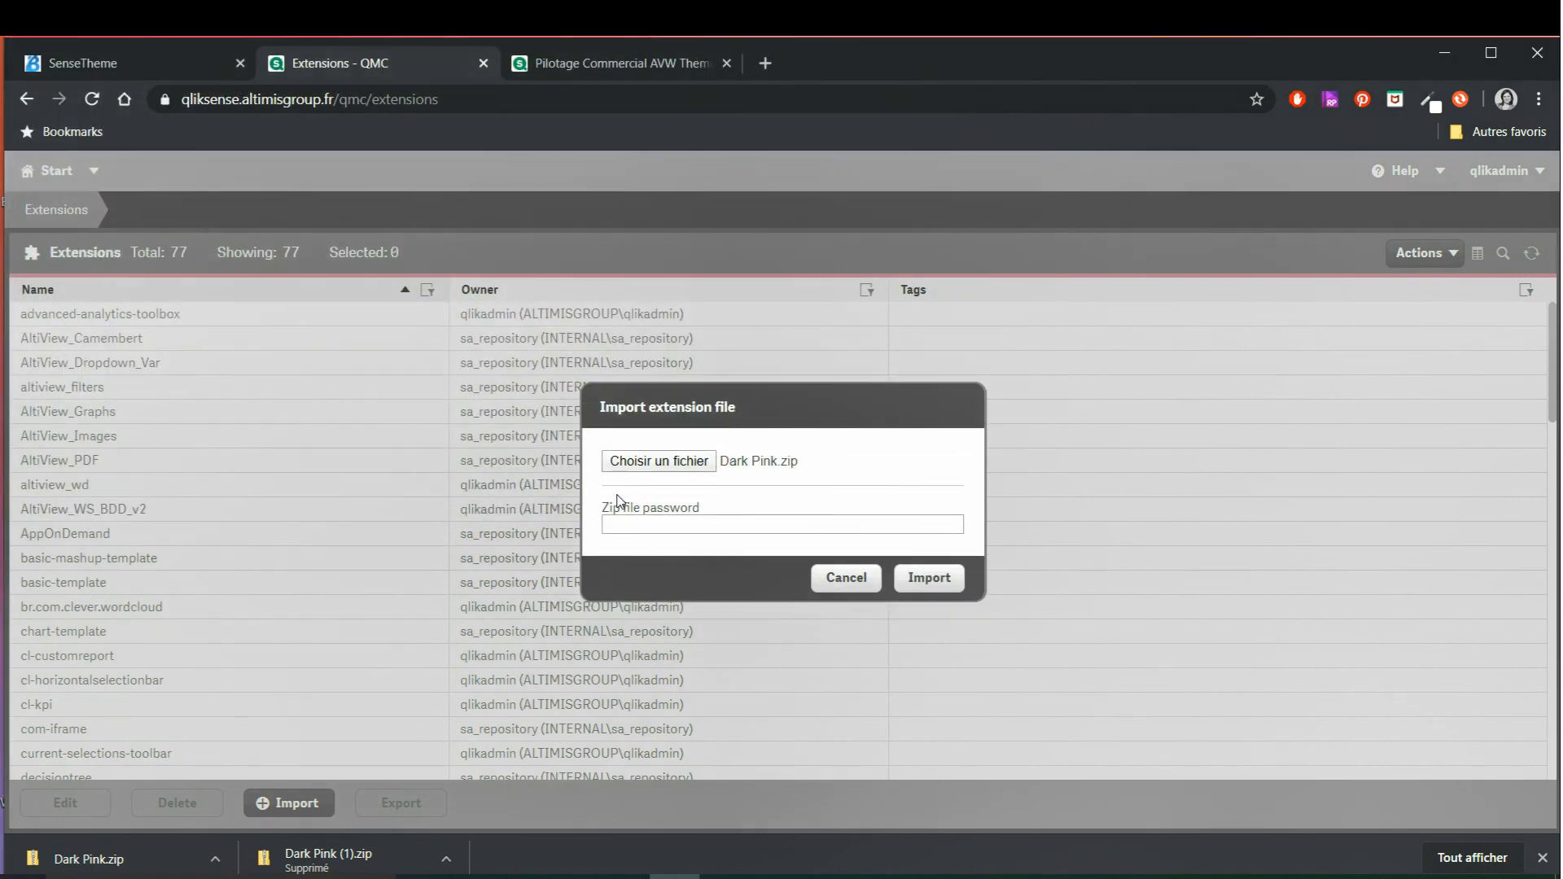
{"action": "left_click", "coordinate": [931, 581]}
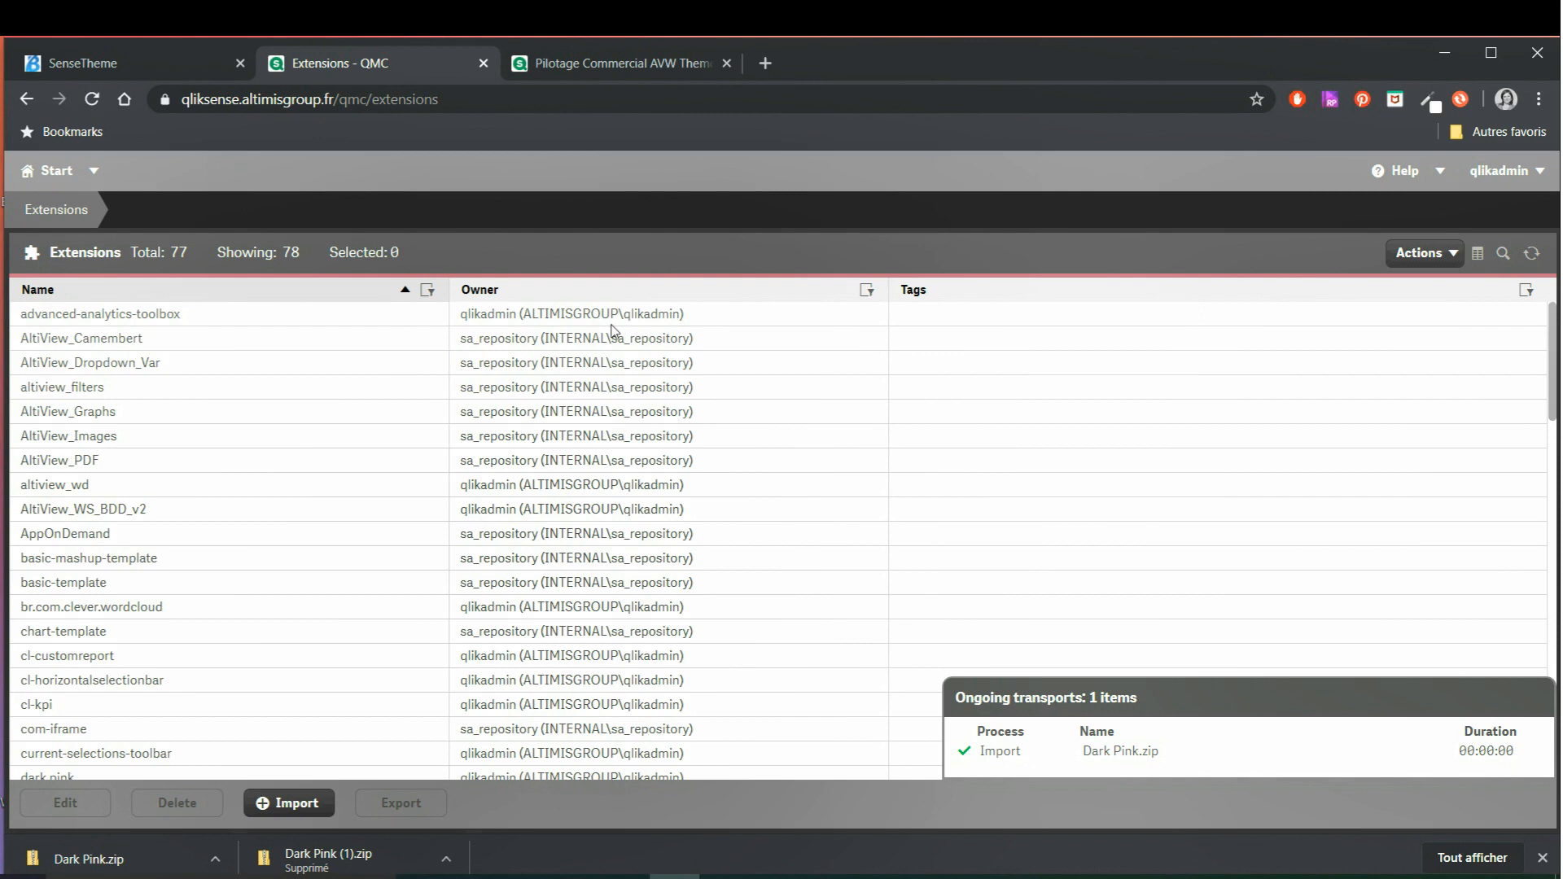
Switch to the Pilotage Commercial AVW Theme app and set its application theme to the custom Dark Pink
{"action": "left_click", "coordinate": [591, 68]}
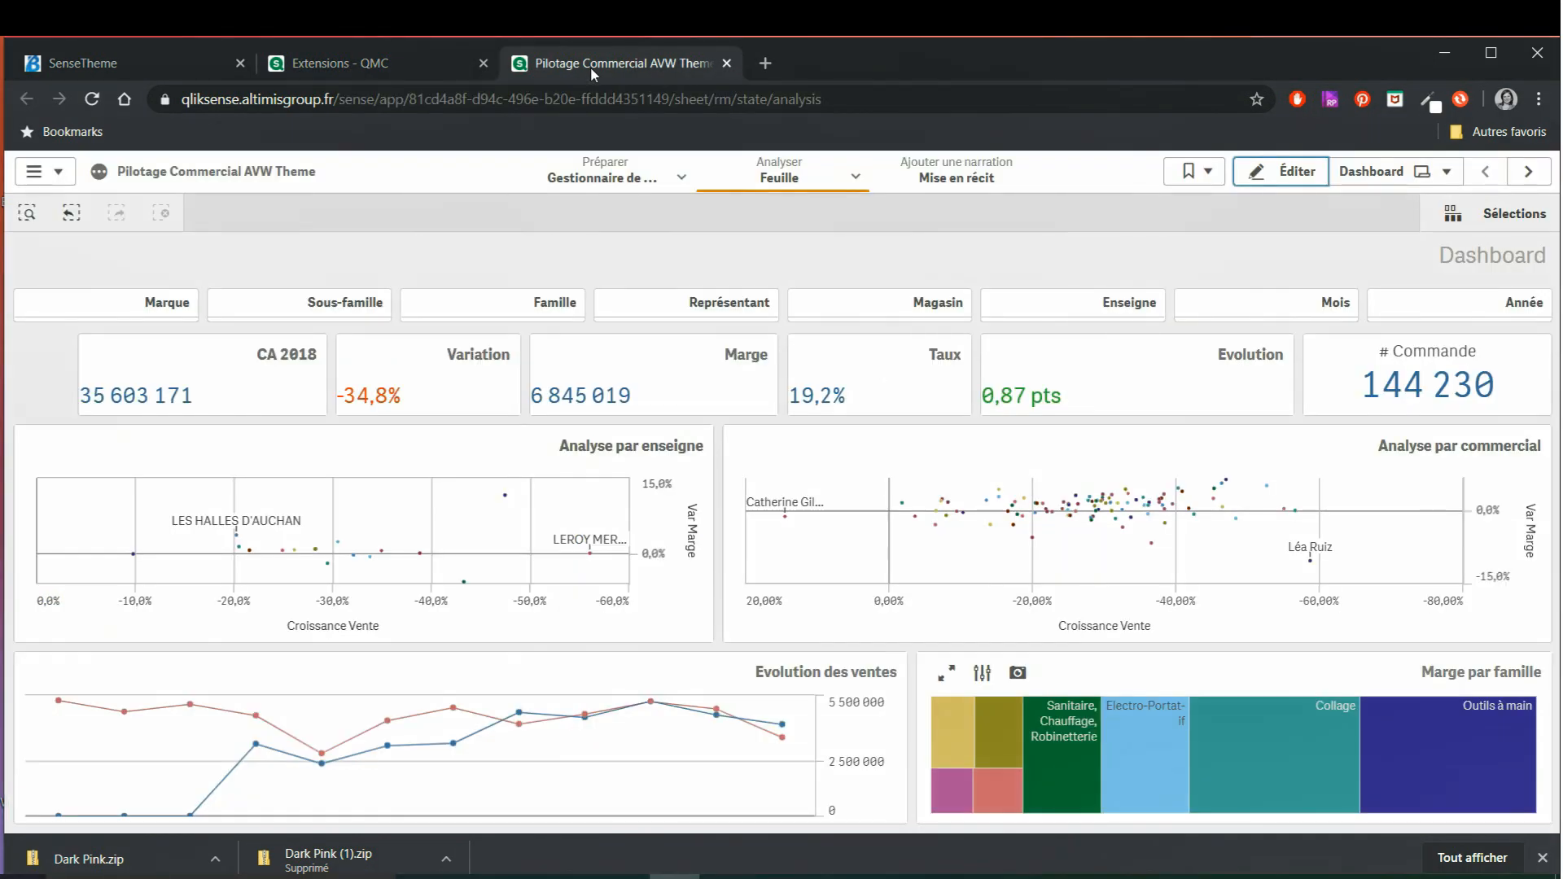
{"action": "left_click", "coordinate": [281, 180]}
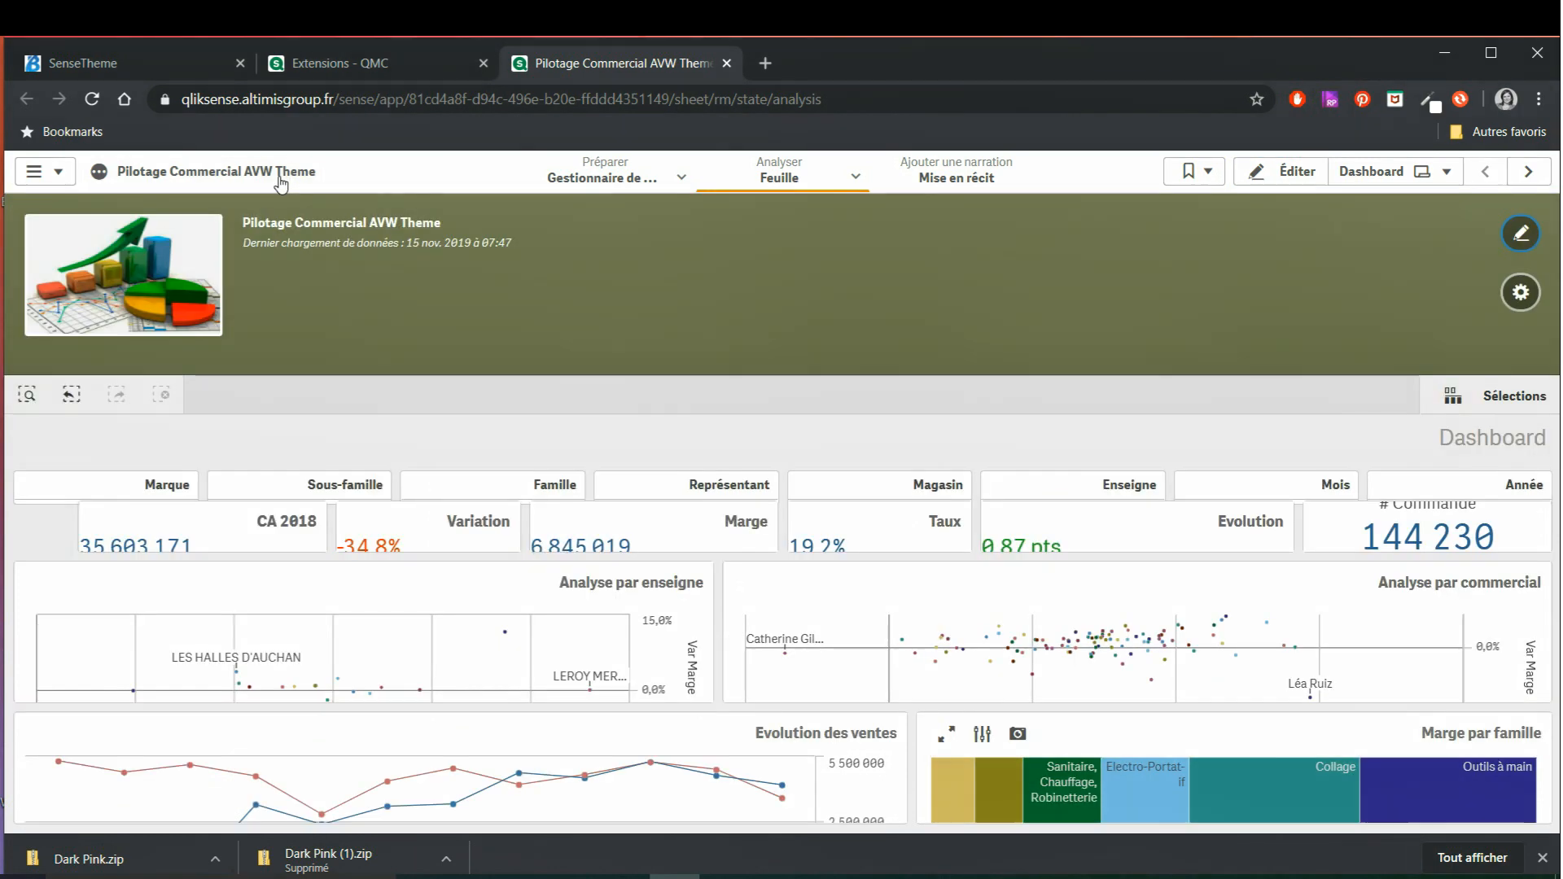
{"action": "left_click", "coordinate": [1519, 292]}
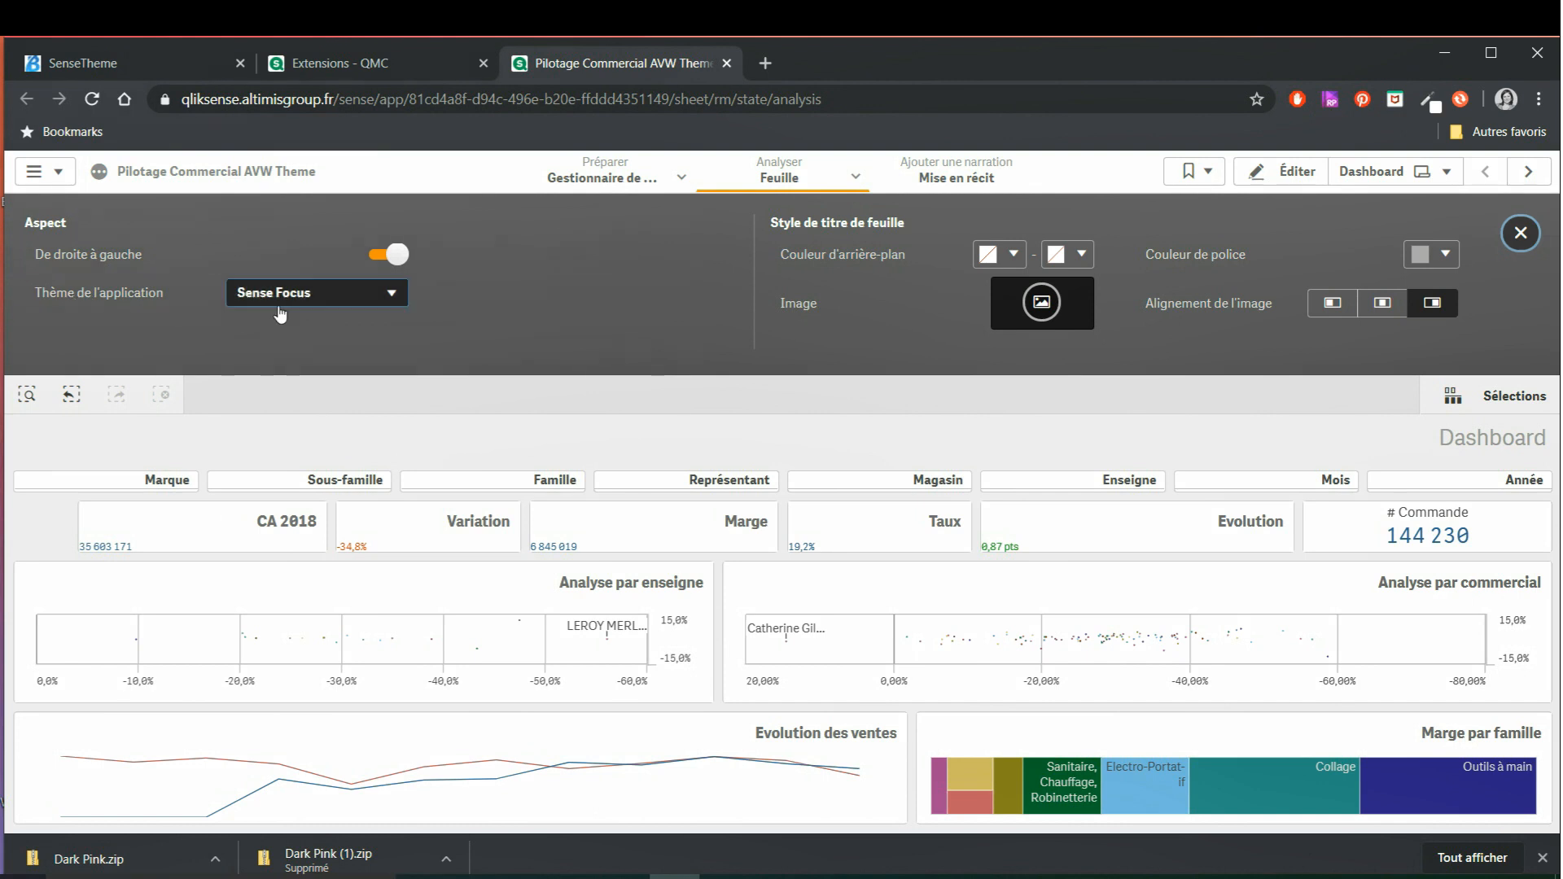
{"action": "left_click", "coordinate": [230, 296]}
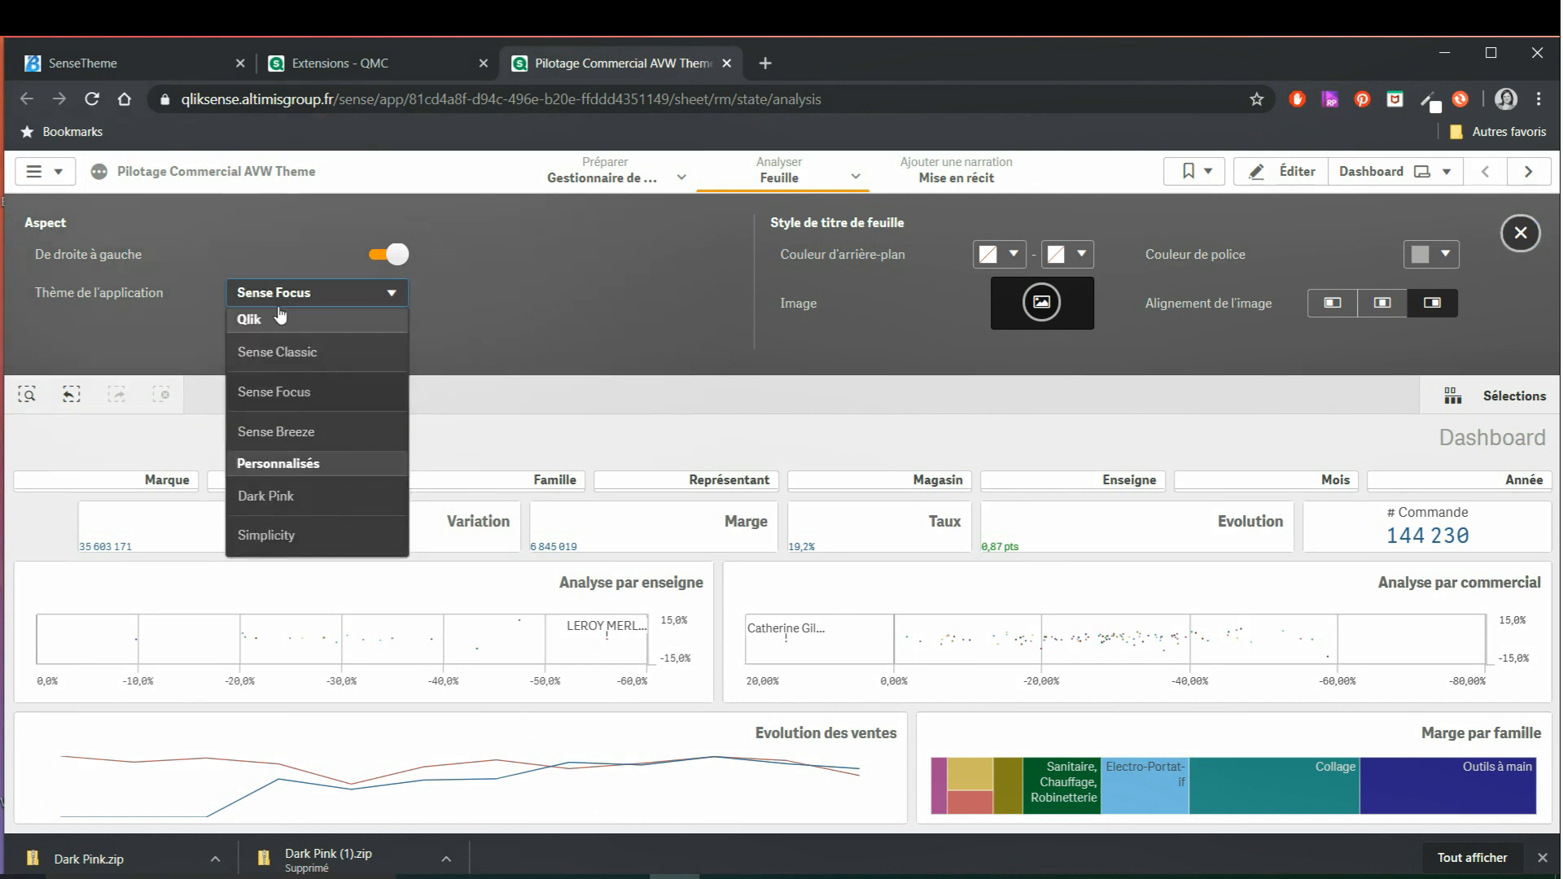
{"action": "left_click", "coordinate": [287, 499]}
{"action": "left_click", "coordinate": [216, 179]}
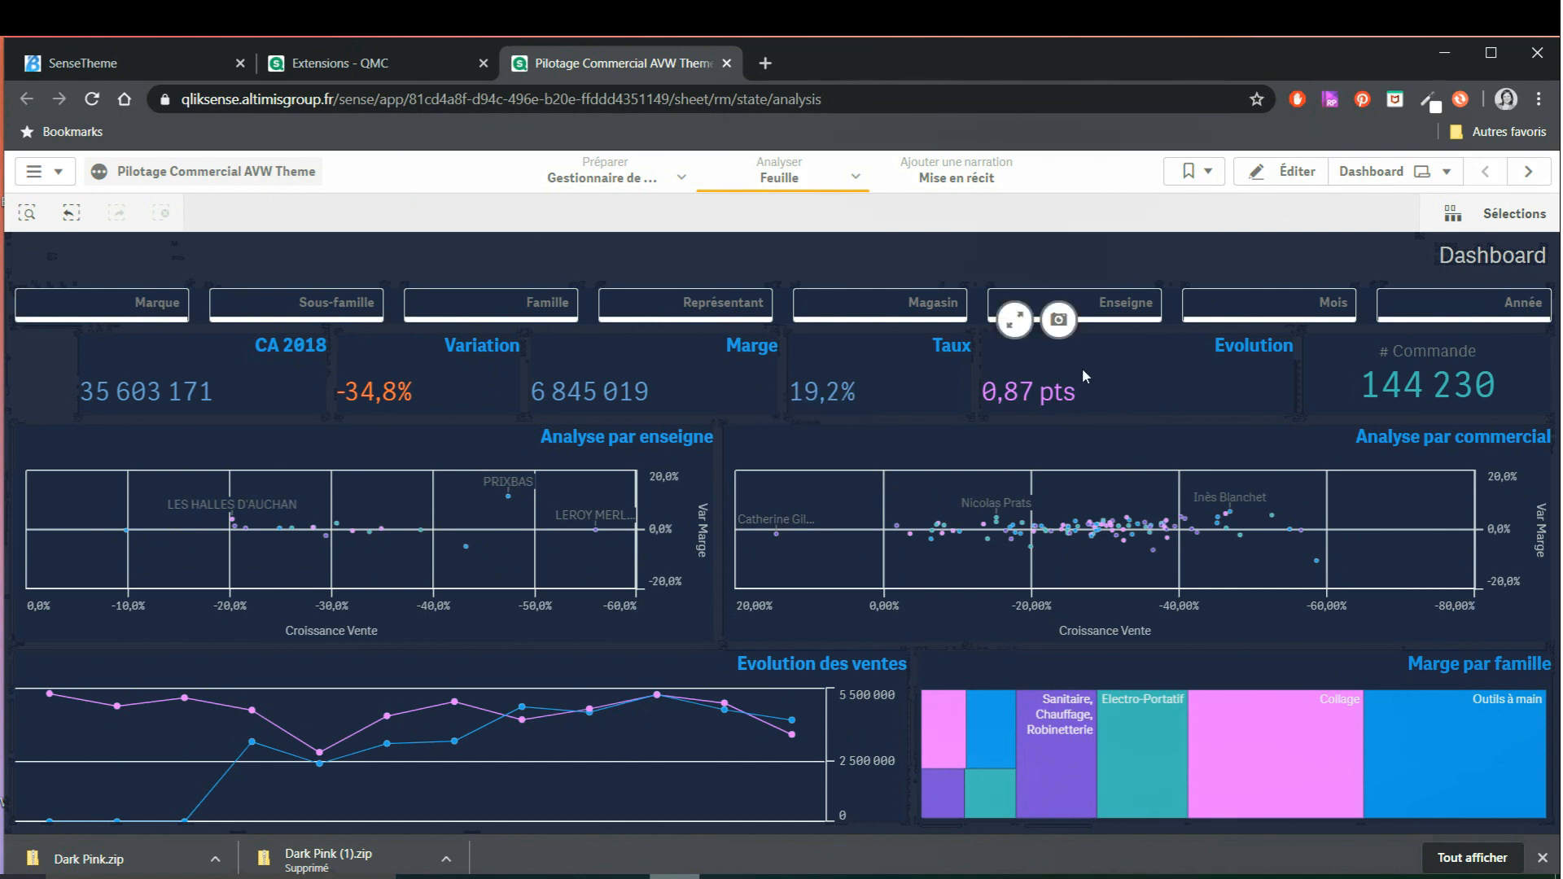
Edit the sheet and color the Marge par famille treemap Par mesure with the New measure colors description gradient
{"action": "left_click", "coordinate": [1279, 175]}
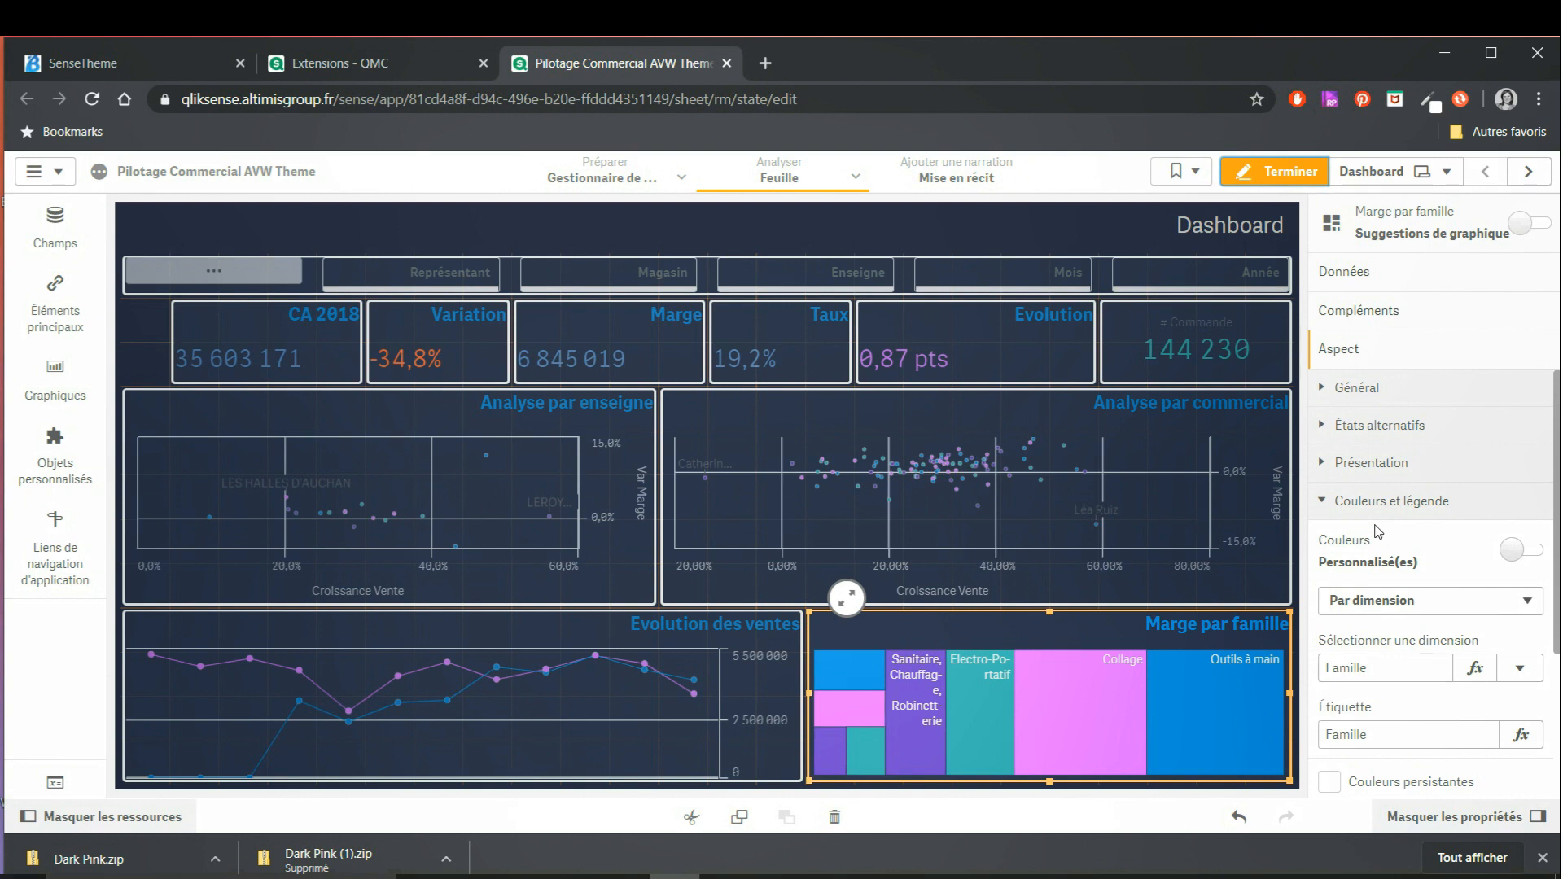
{"action": "left_click", "coordinate": [1340, 606]}
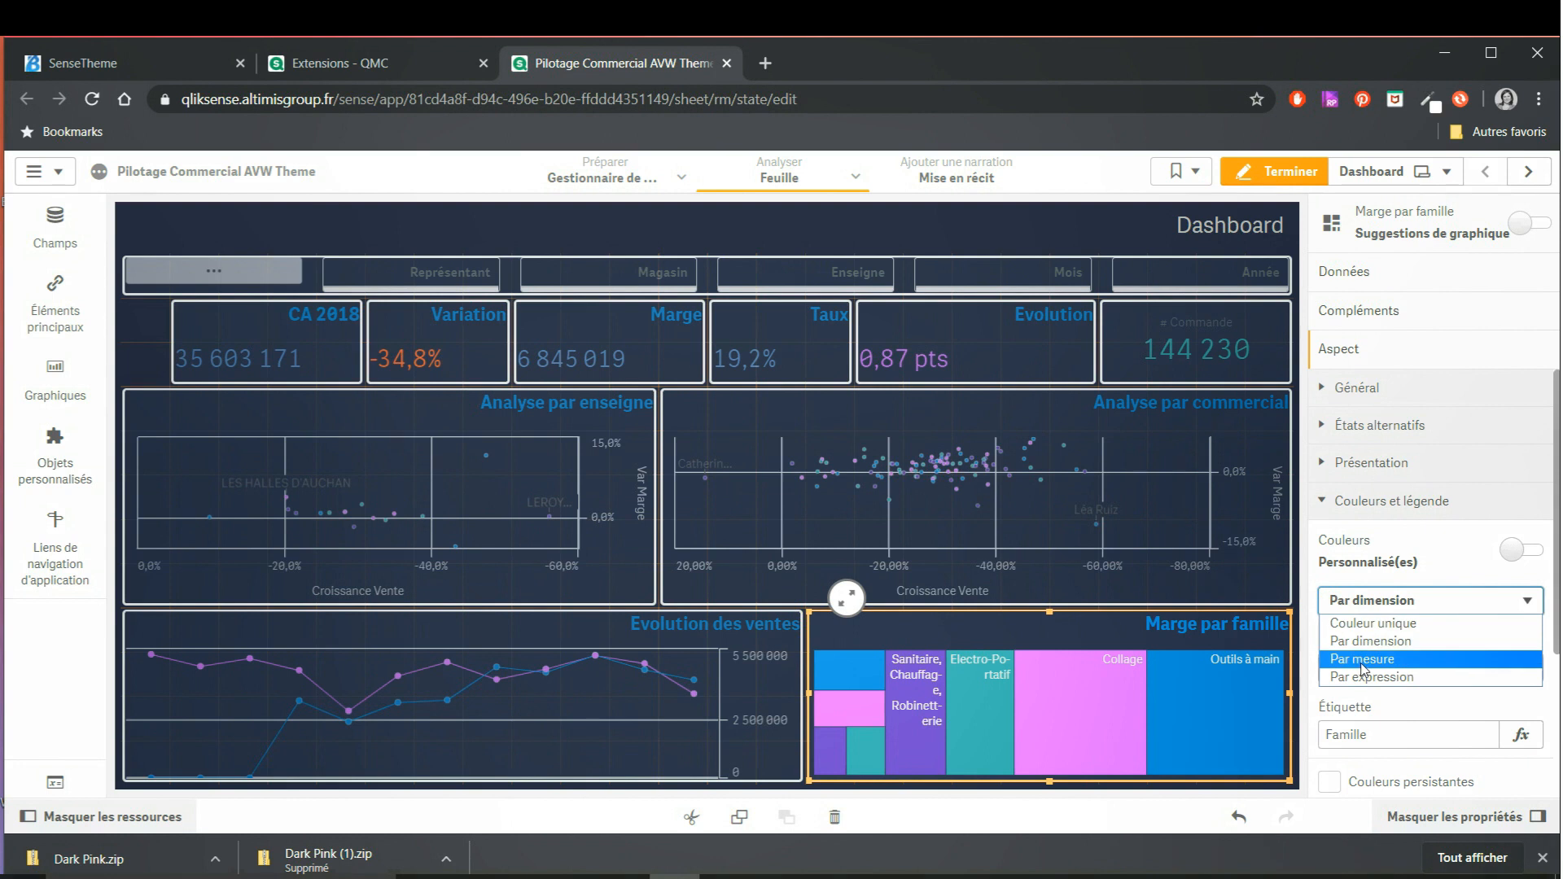
{"action": "left_click", "coordinate": [1362, 666]}
{"action": "scroll", "coordinate": [1360, 662], "scroll_direction": "down", "scroll_amount": 4}
{"action": "left_click", "coordinate": [1380, 598]}
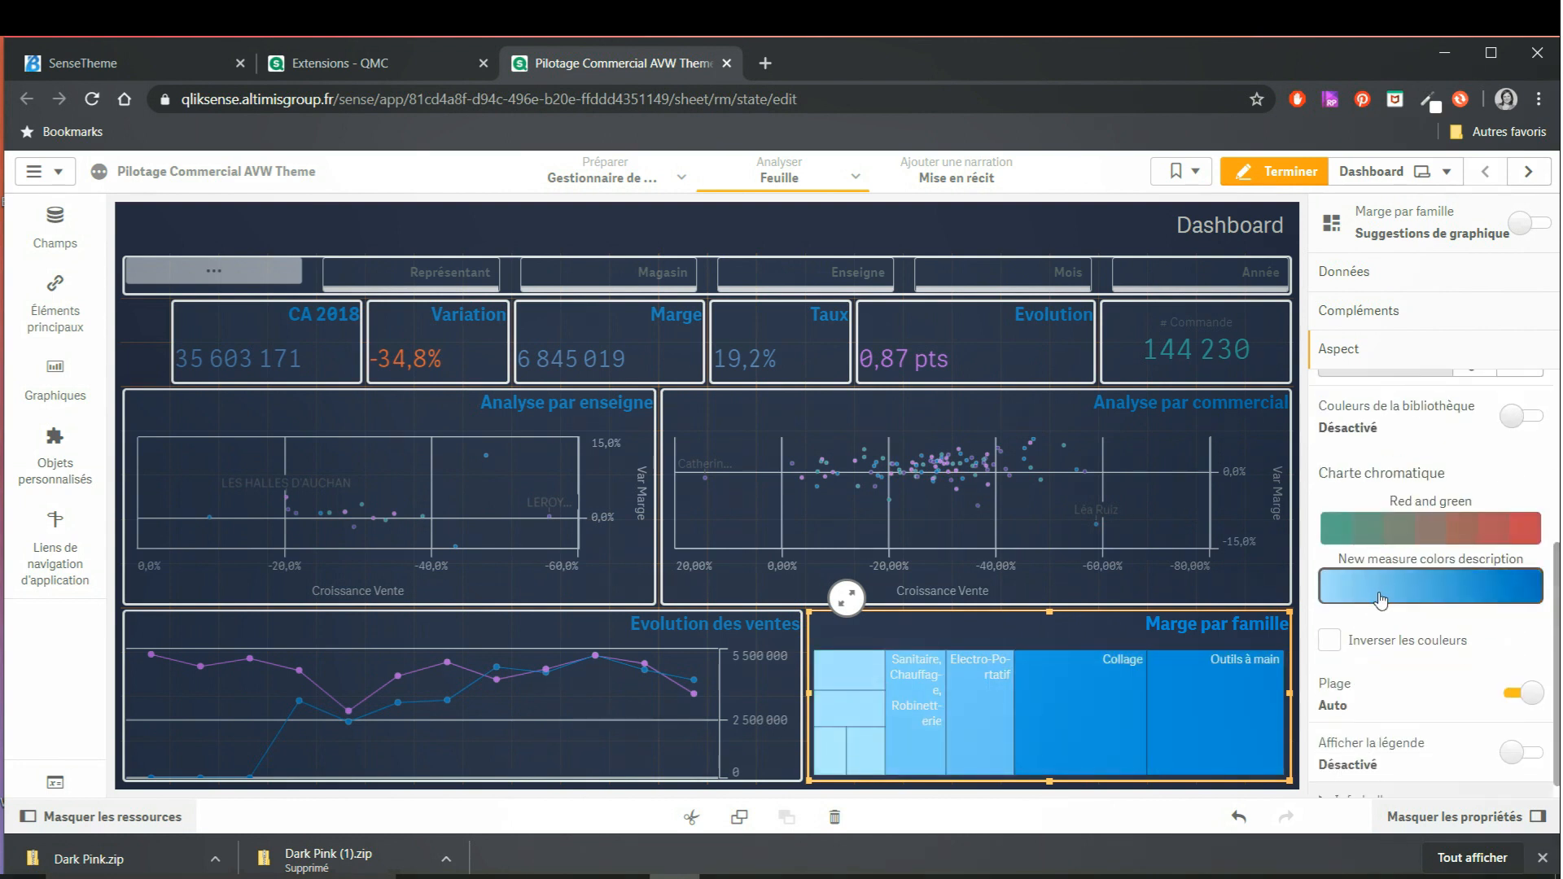